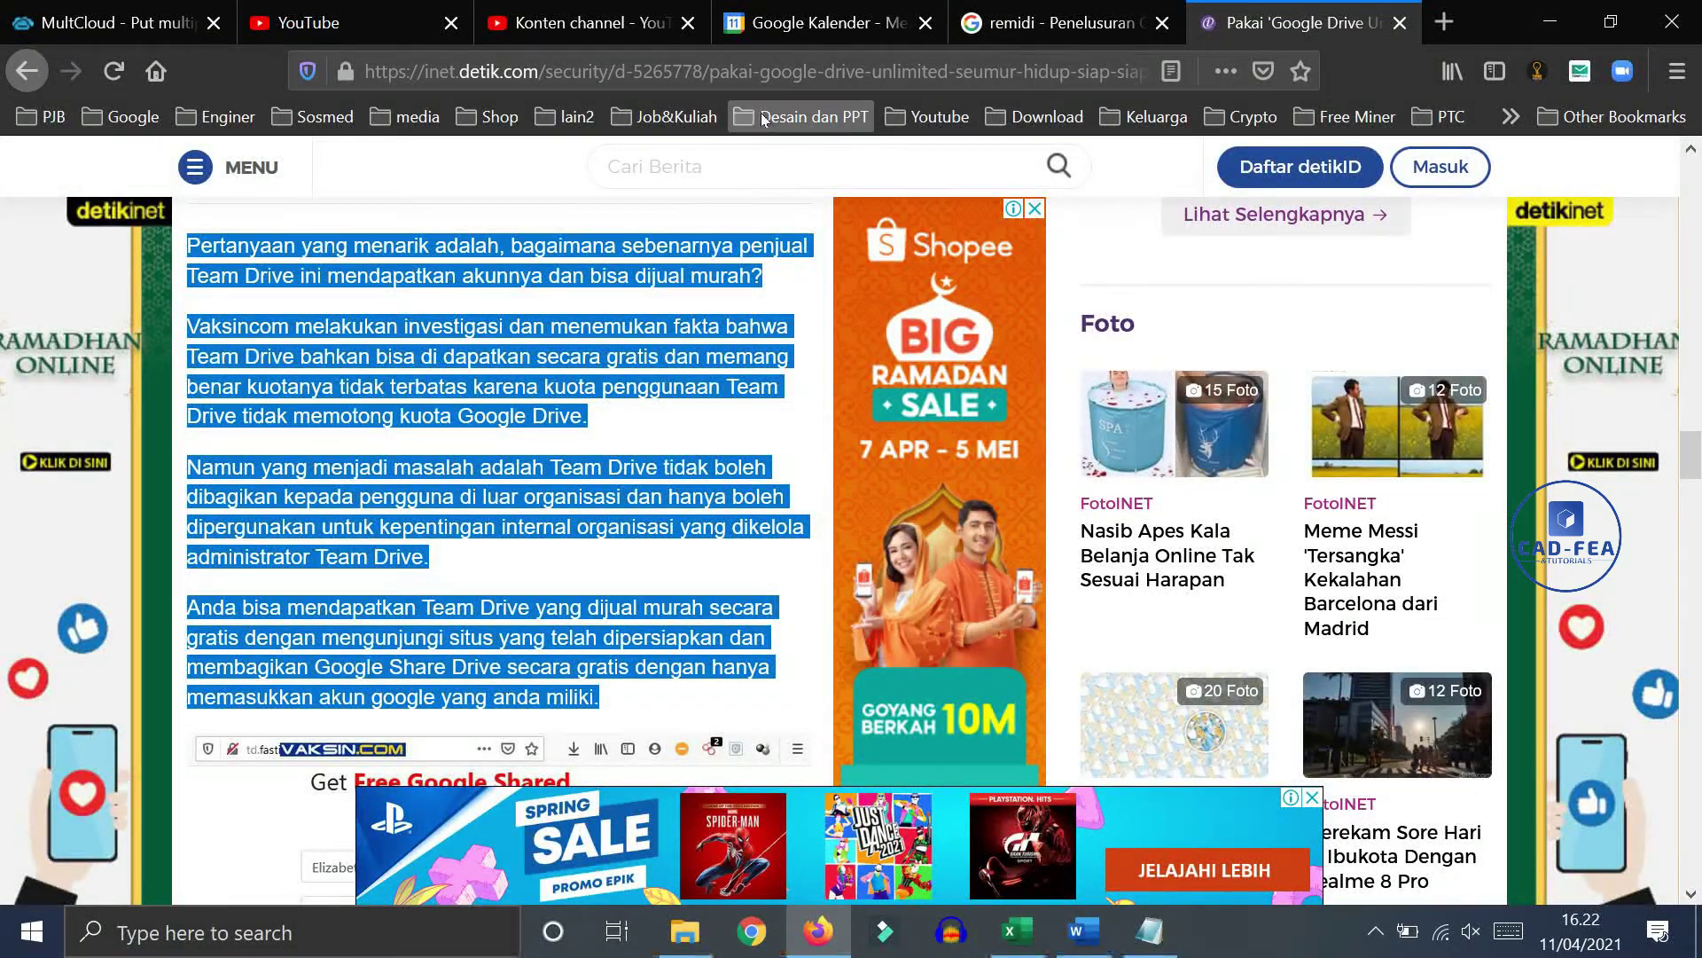
# Step: Leave the detik.com article in Firefox by minimizing the browser, bringing up the Word document that contains the article text
pyautogui.click(756, 75)
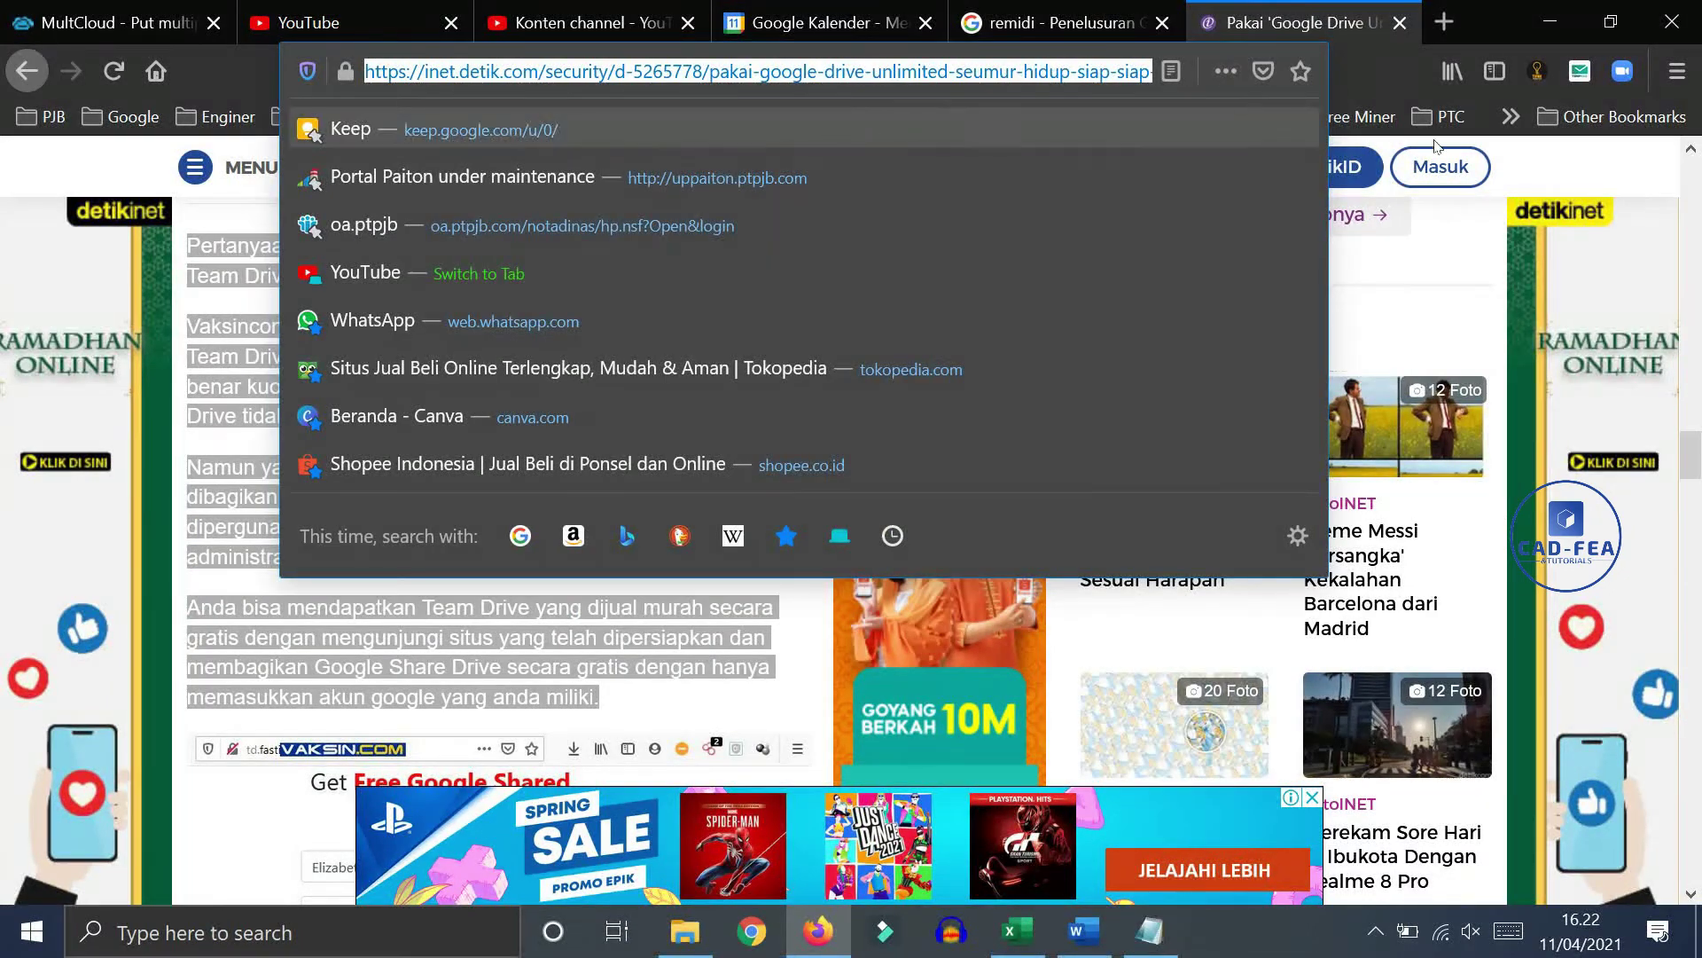
pyautogui.click(1532, 31)
pyautogui.click(1549, 22)
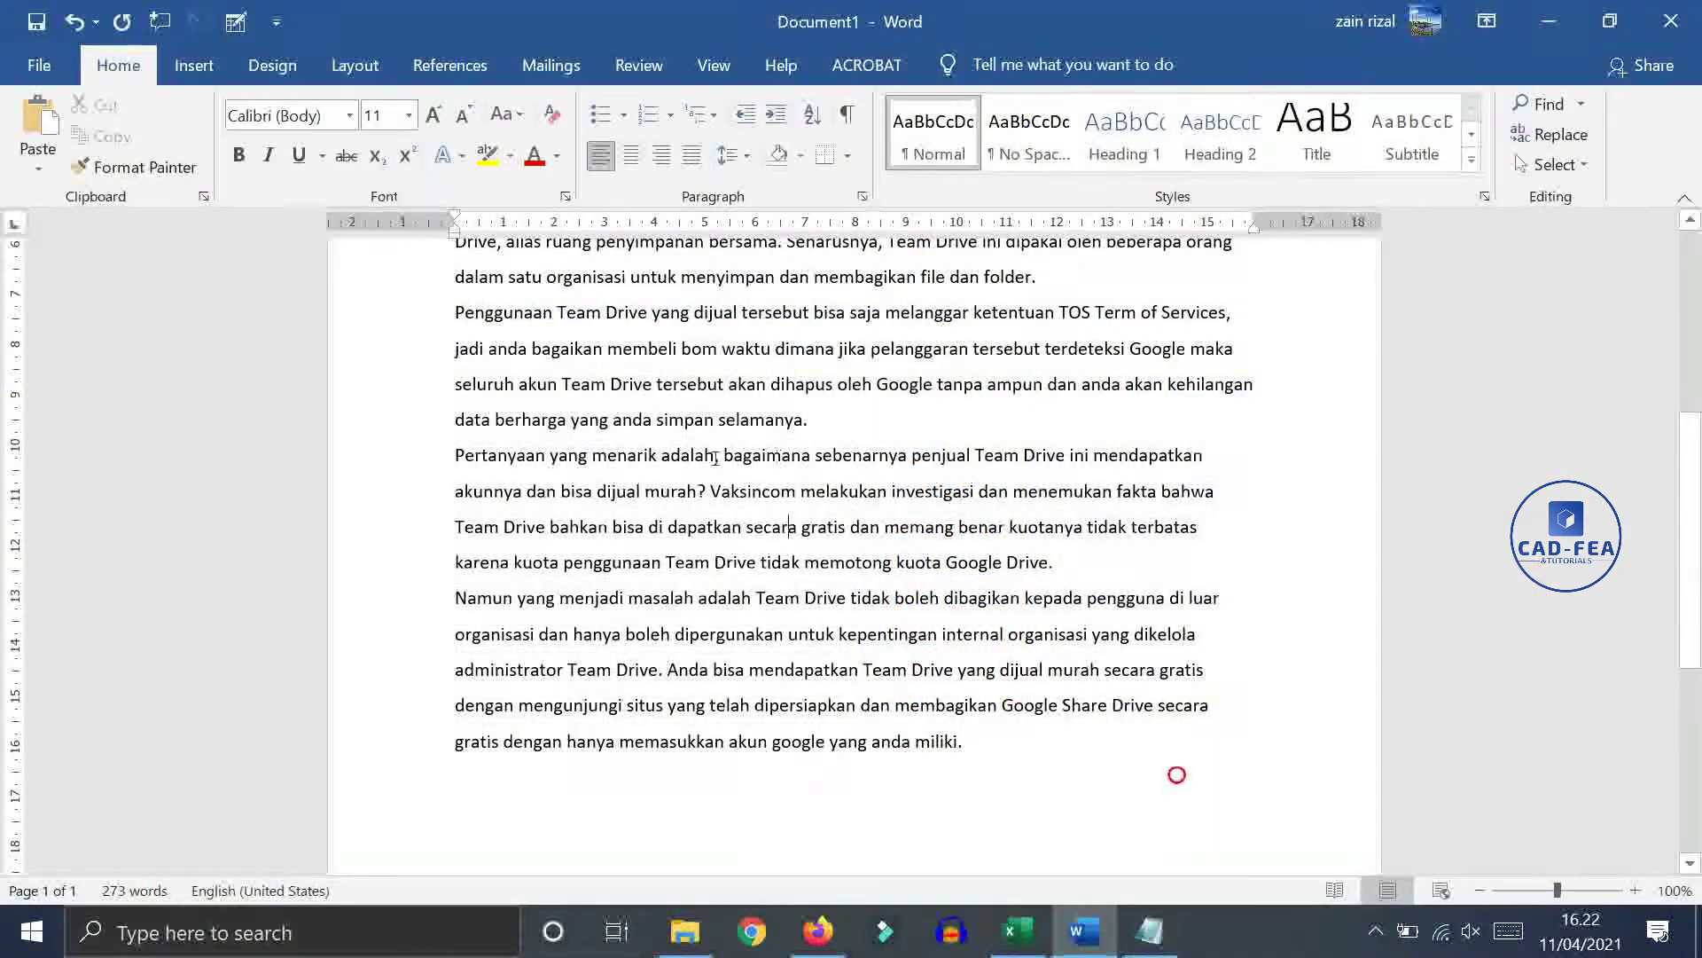
# Step: Select the entire article text and align it Justified
pyautogui.scroll(5, 798, 547)
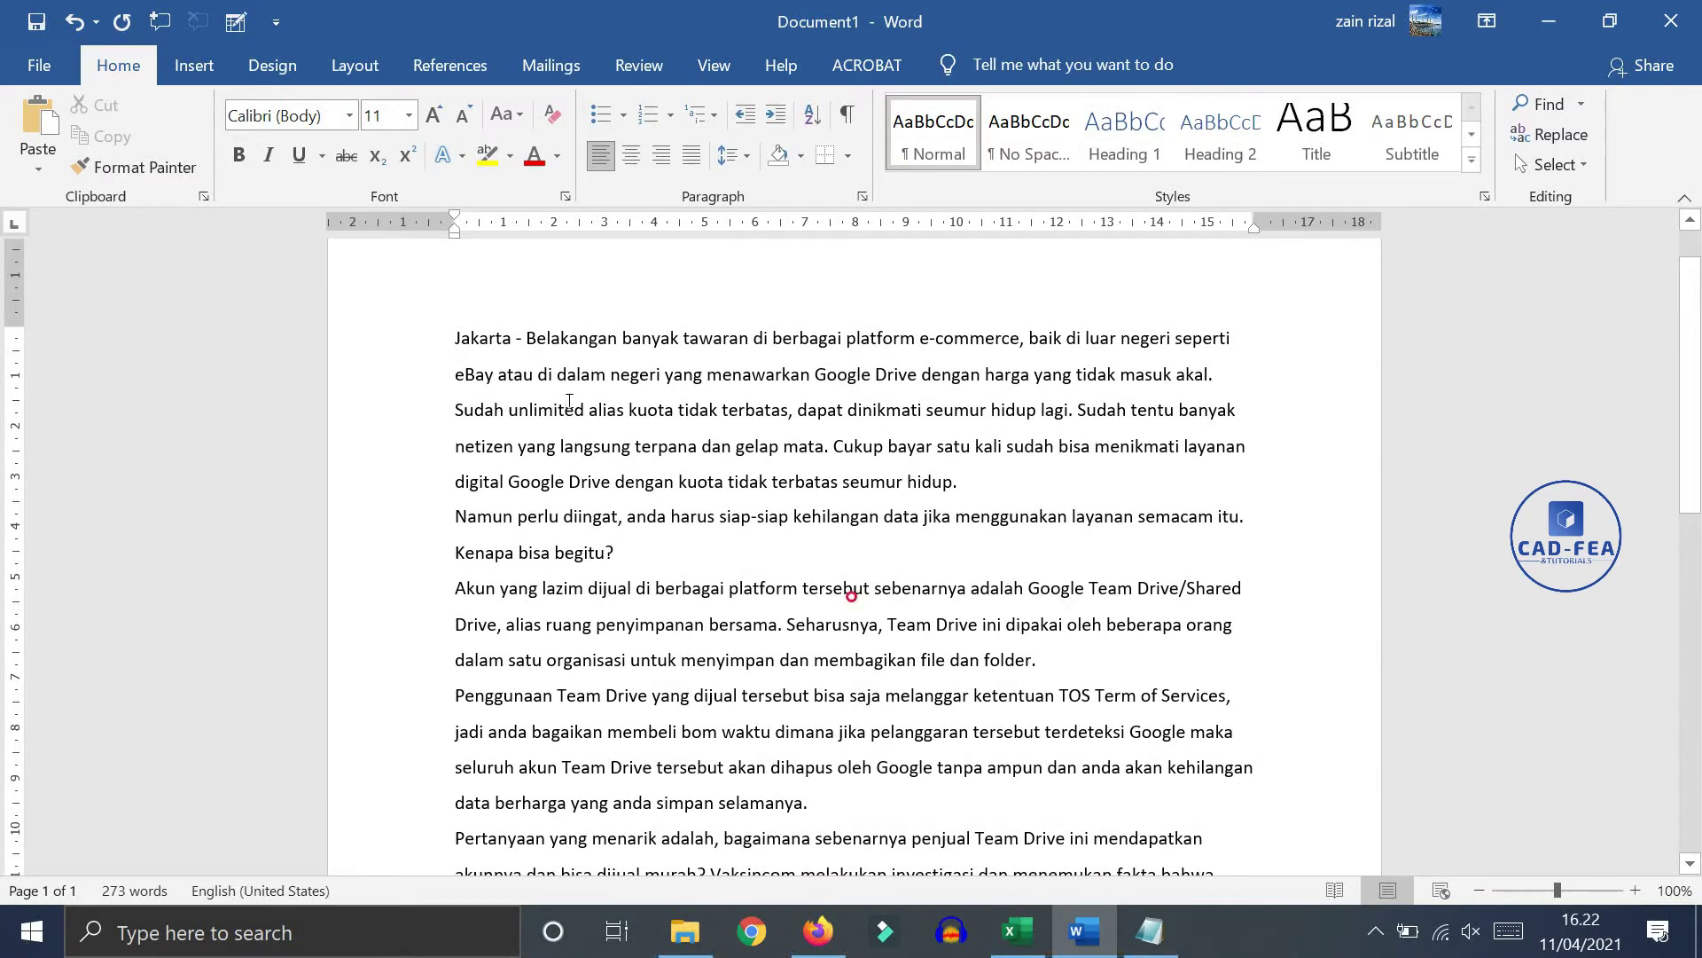
pyautogui.hotkey('ctrl', 'a')
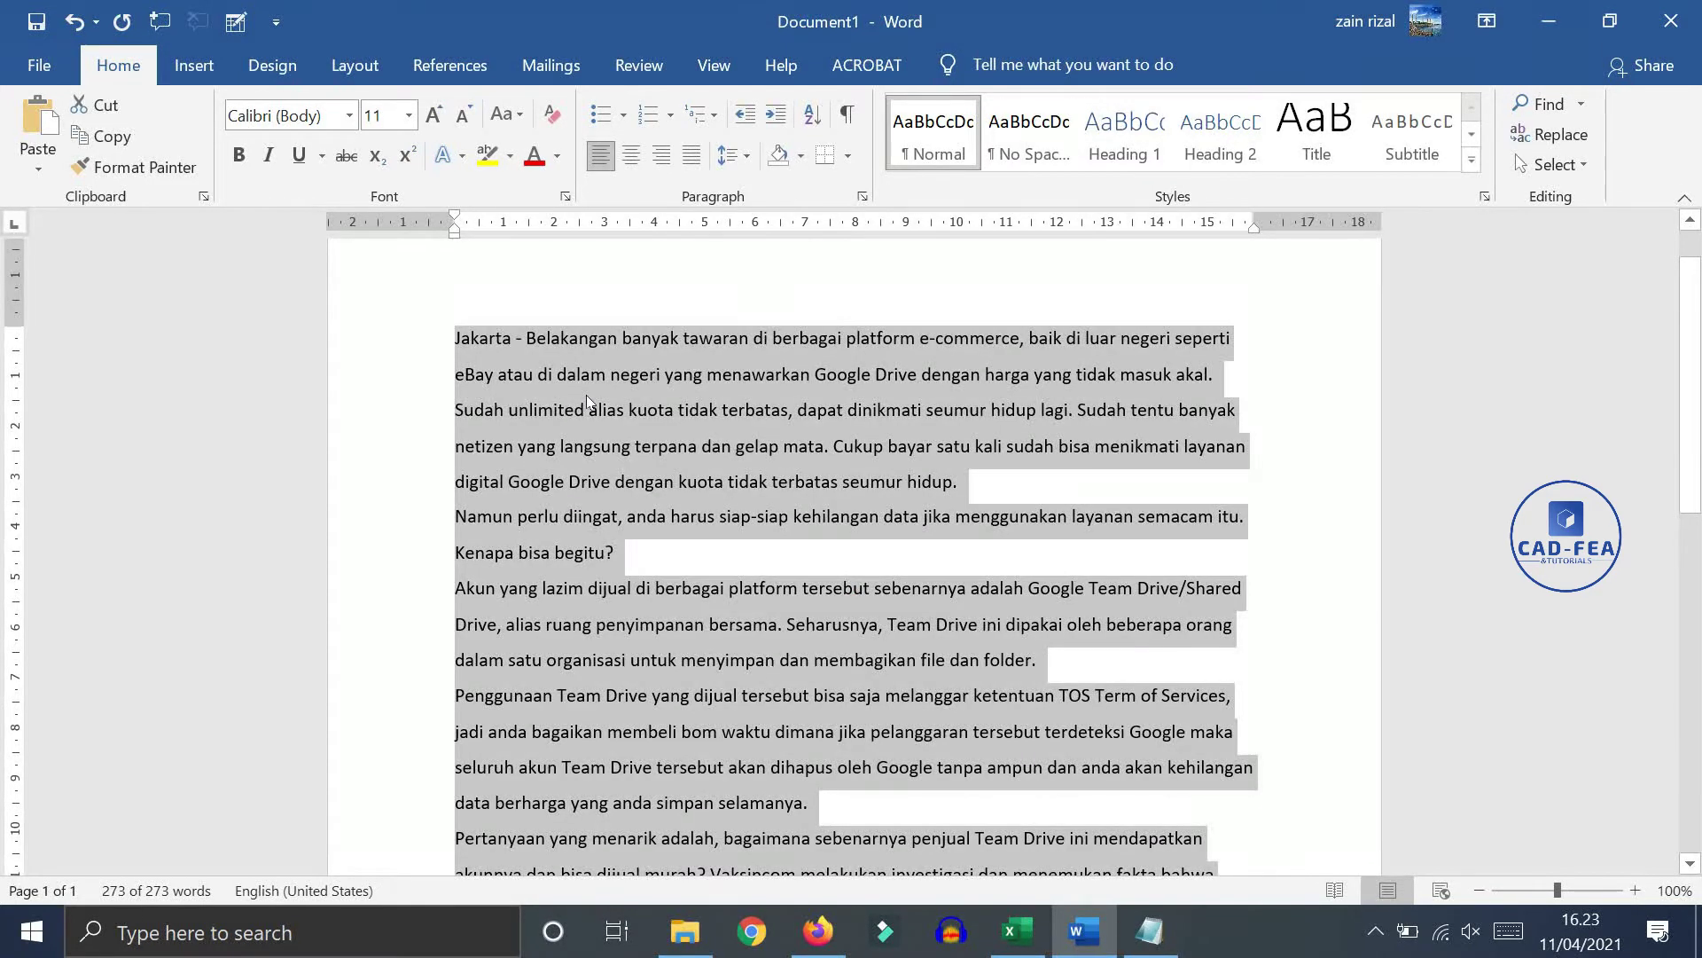
pyautogui.click(639, 163)
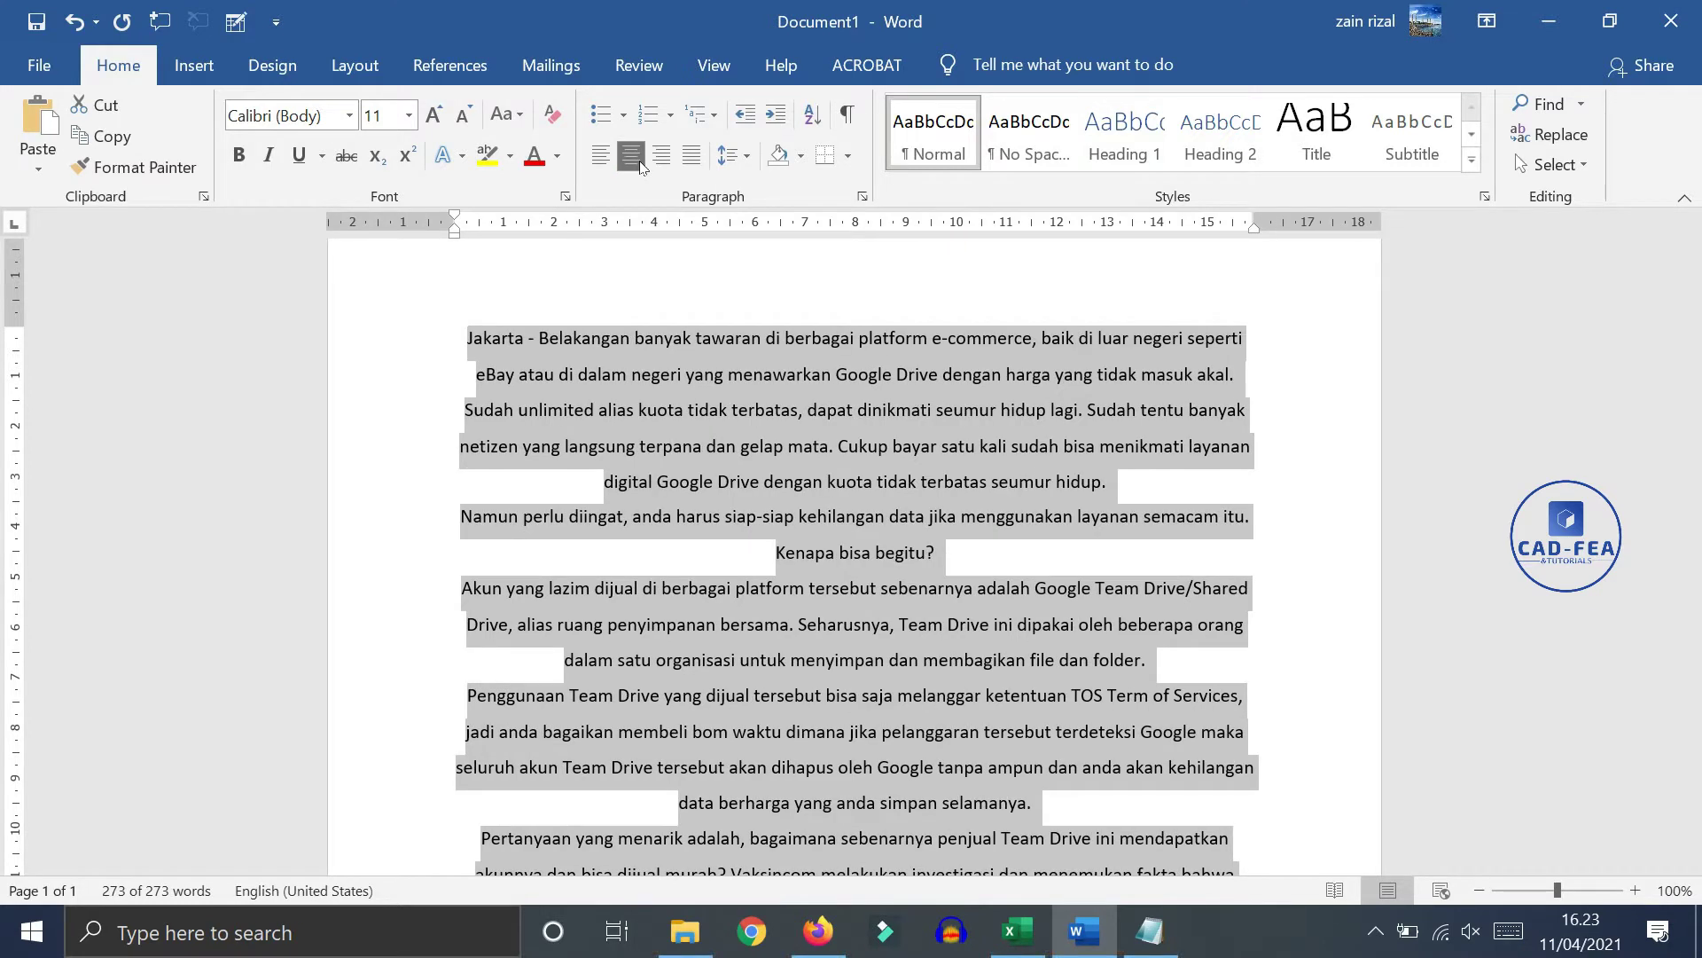
pyautogui.click(633, 160)
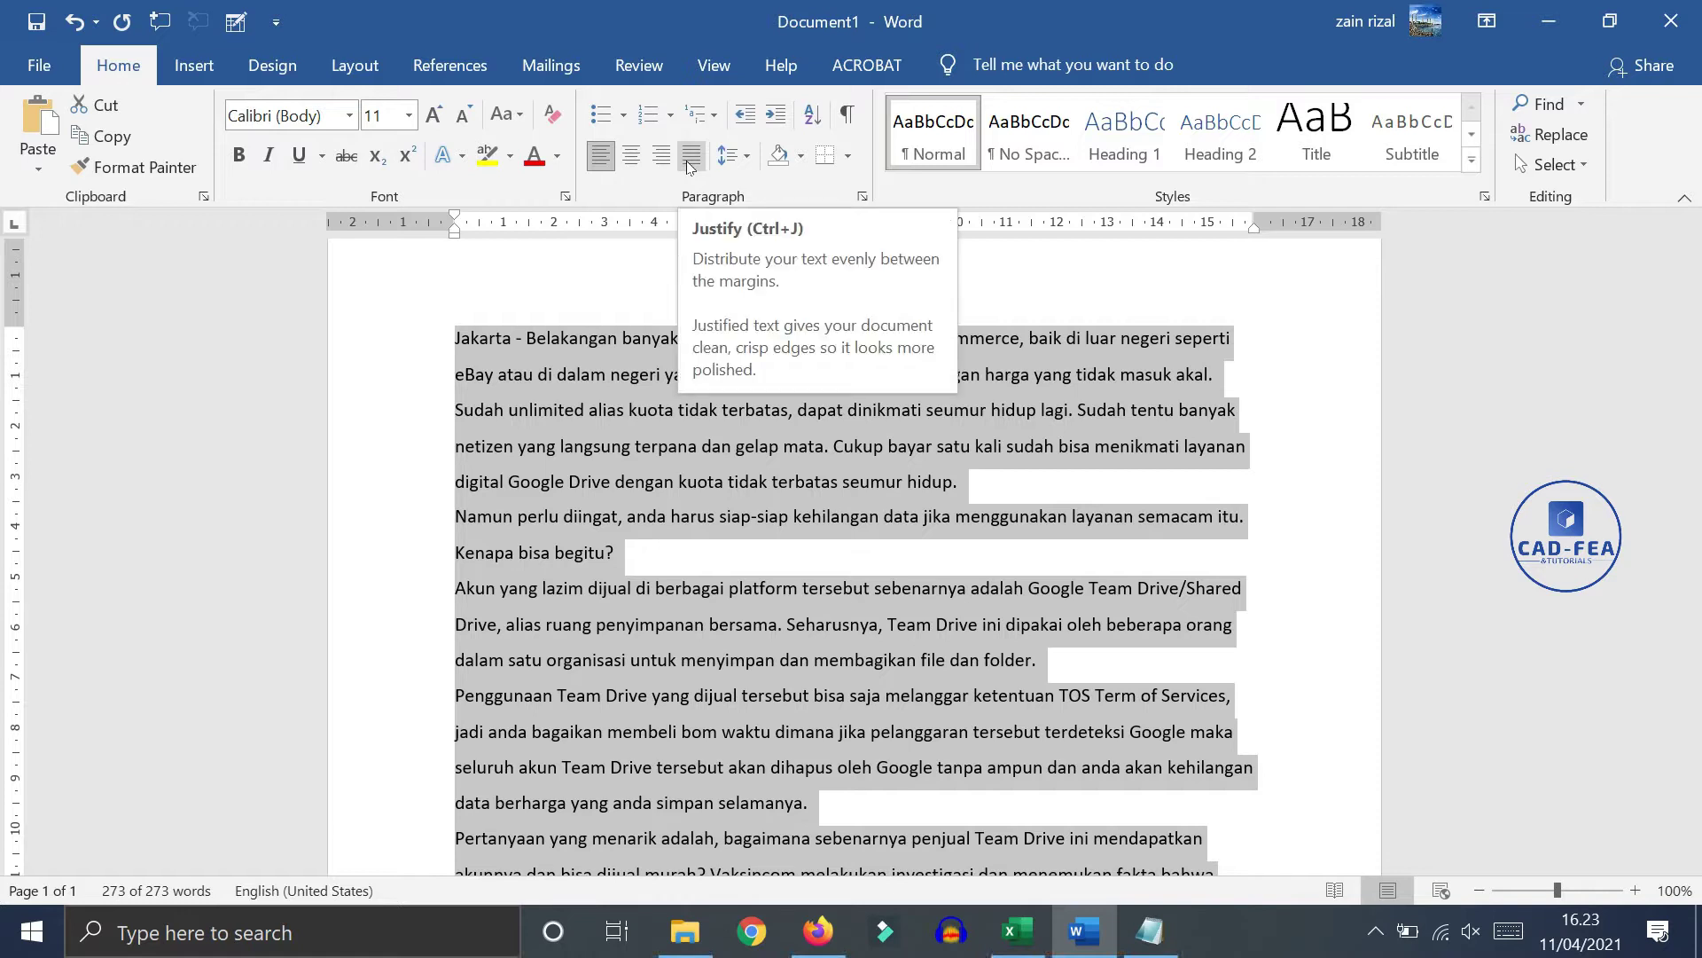
pyautogui.click(690, 162)
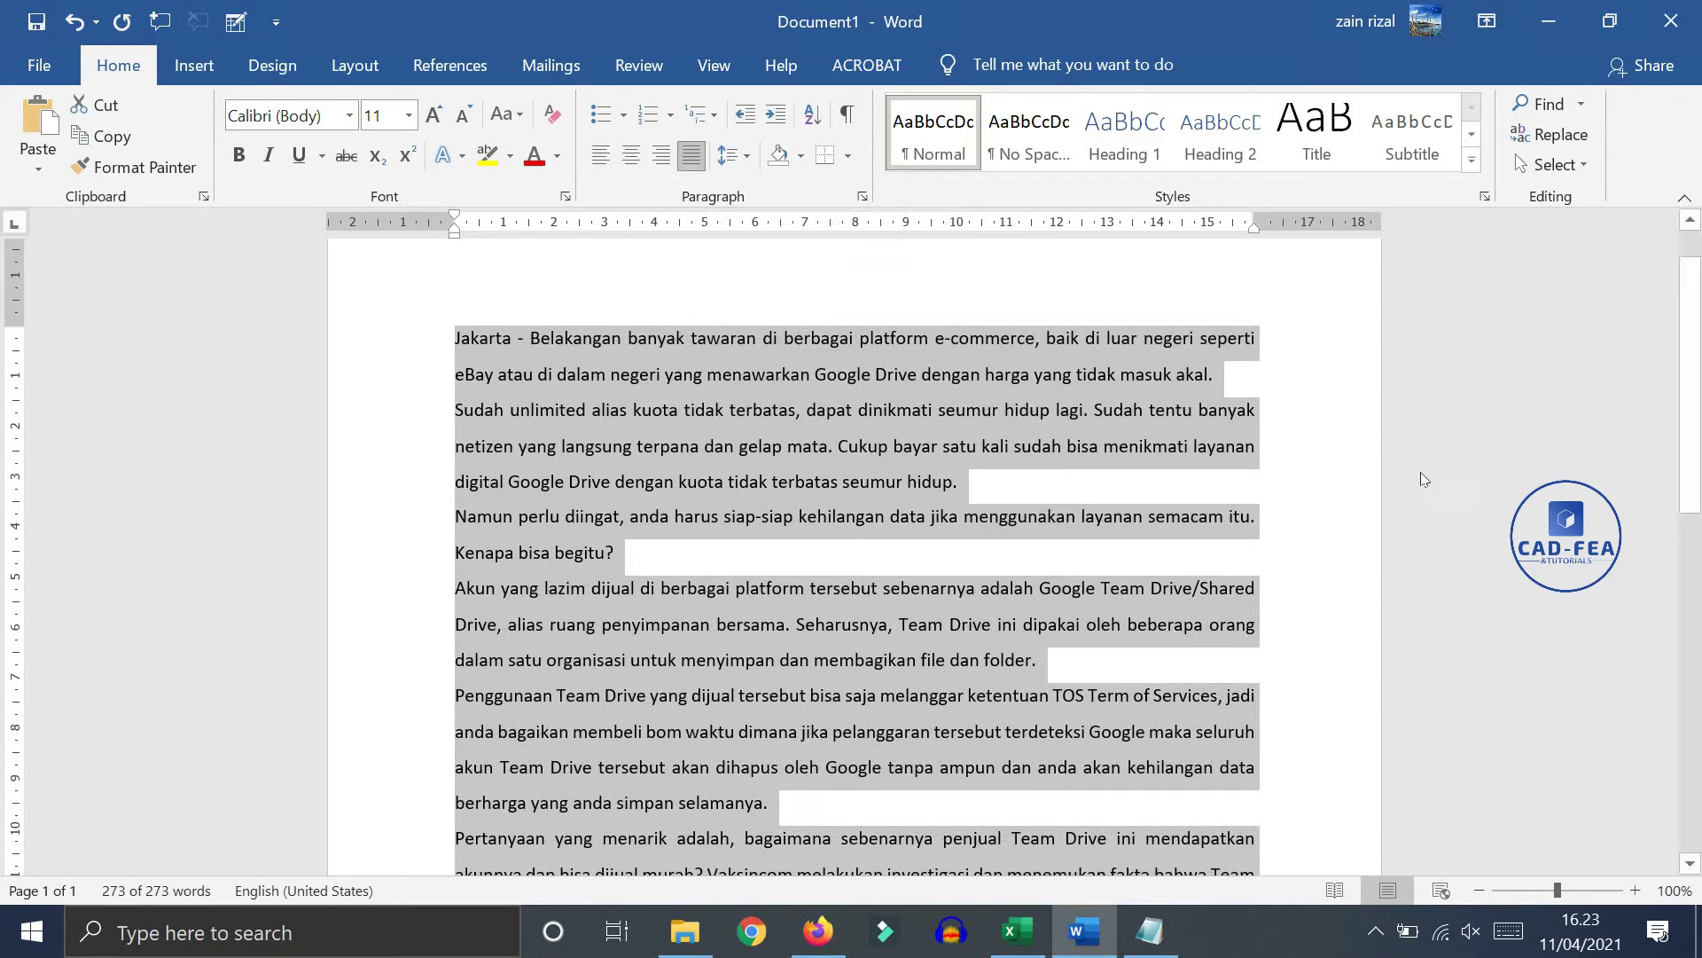
# Step: Merge the first three paragraphs by removing the breaks after "masuk akal." and "seumur hidup.", adding a space before "Namun perlu diingat"
pyautogui.click(1236, 373)
pyautogui.press('Delete')
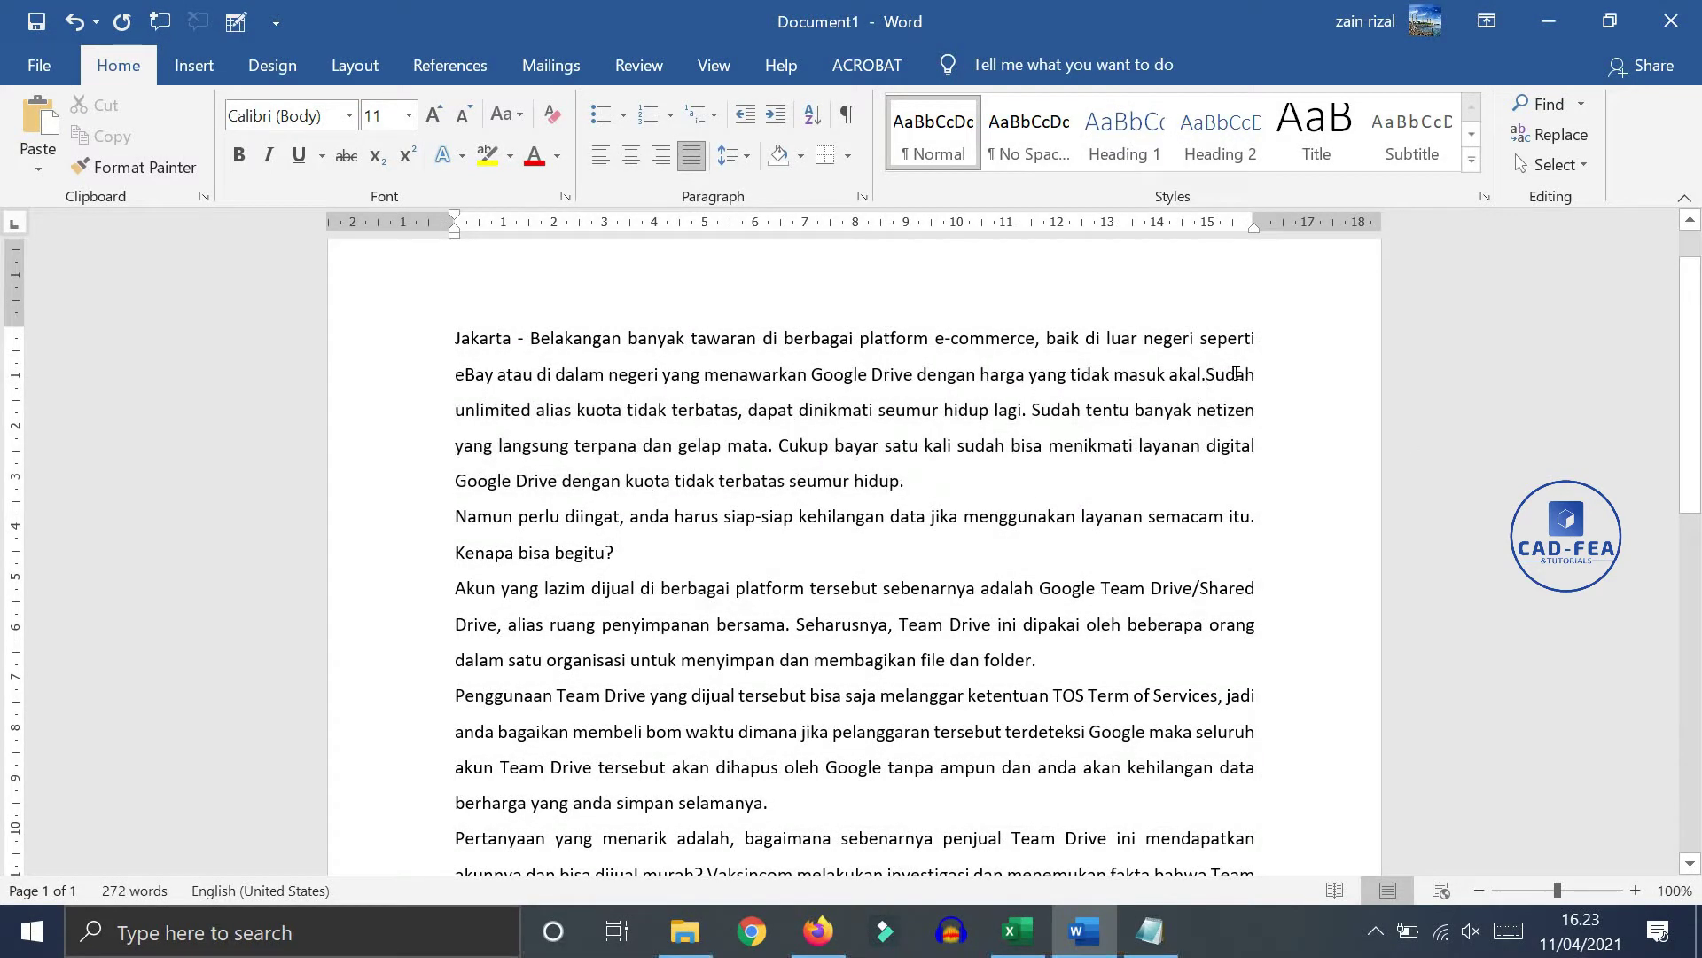
pyautogui.scroll(-2, 850, 503)
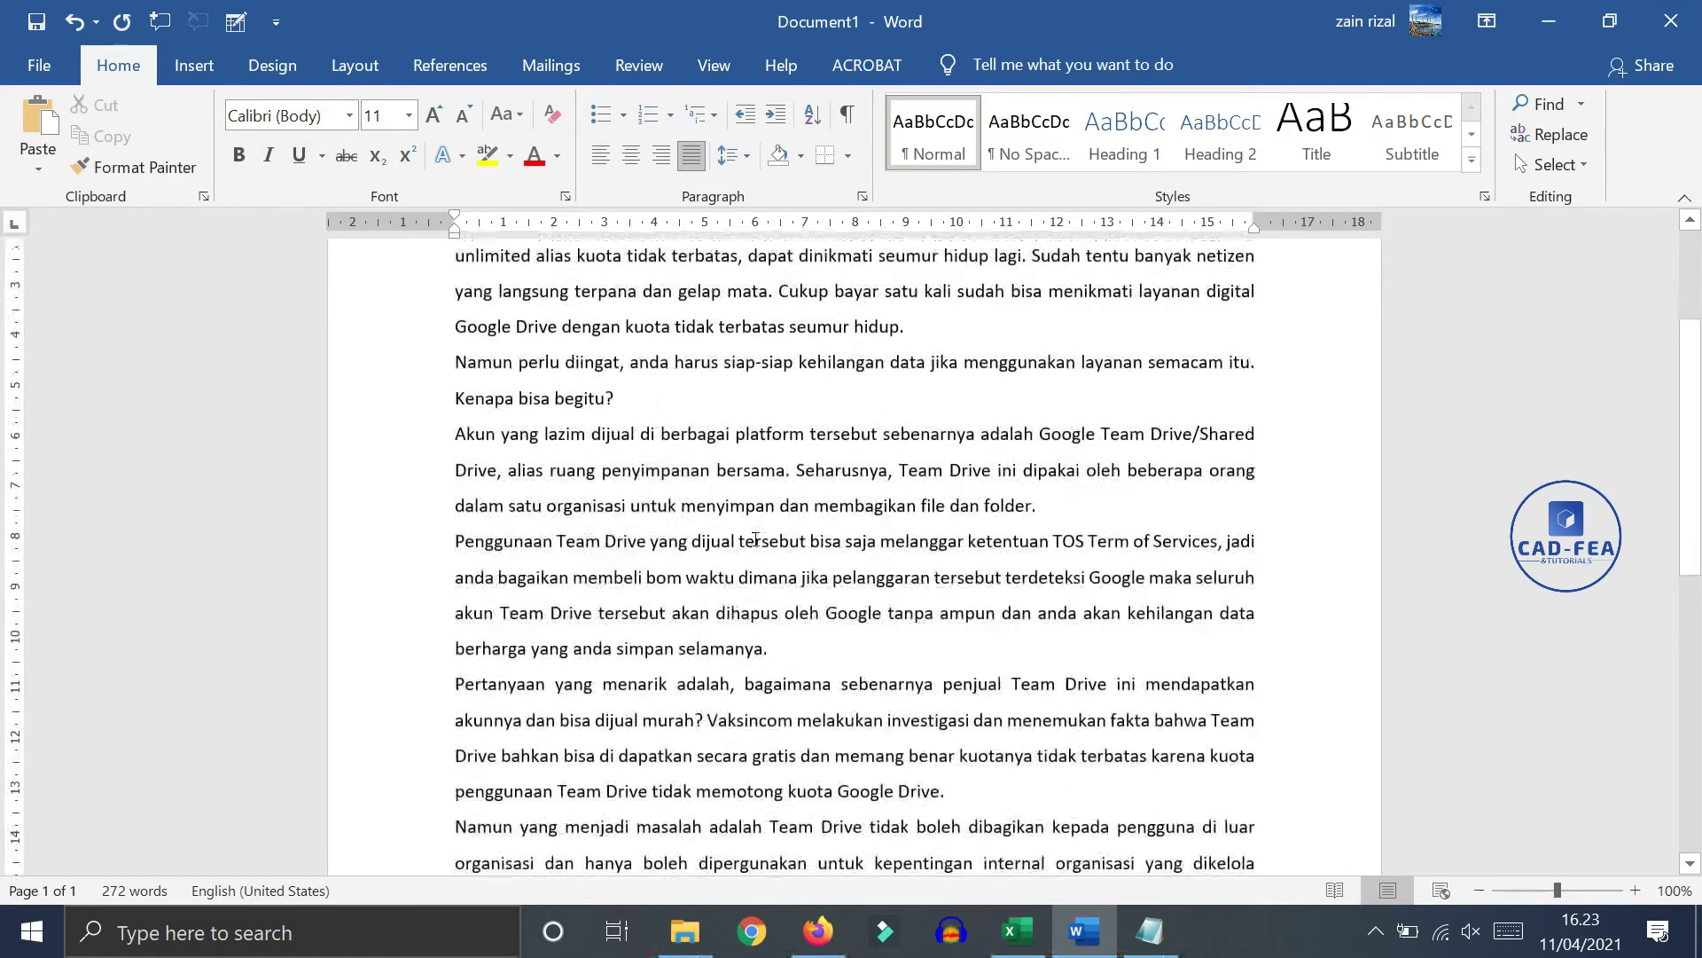
pyautogui.scroll(1, 921, 426)
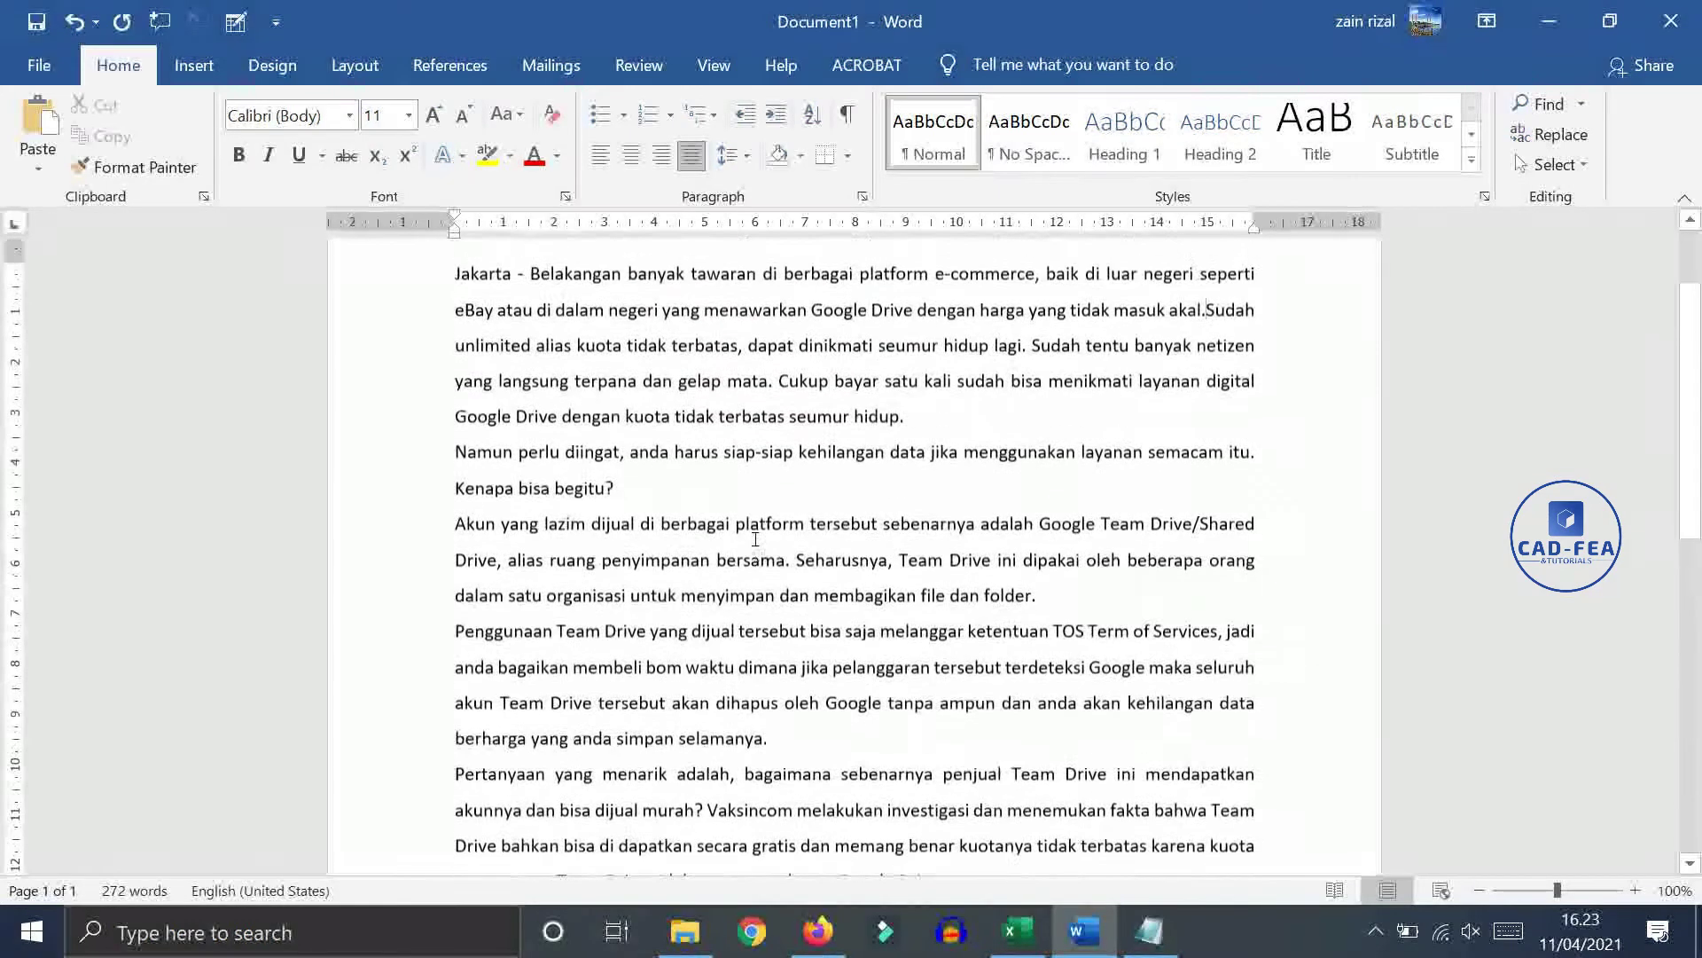
pyautogui.click(921, 427)
pyautogui.press('Delete')
pyautogui.scroll(-3, 891, 566)
pyautogui.scroll(4, 891, 565)
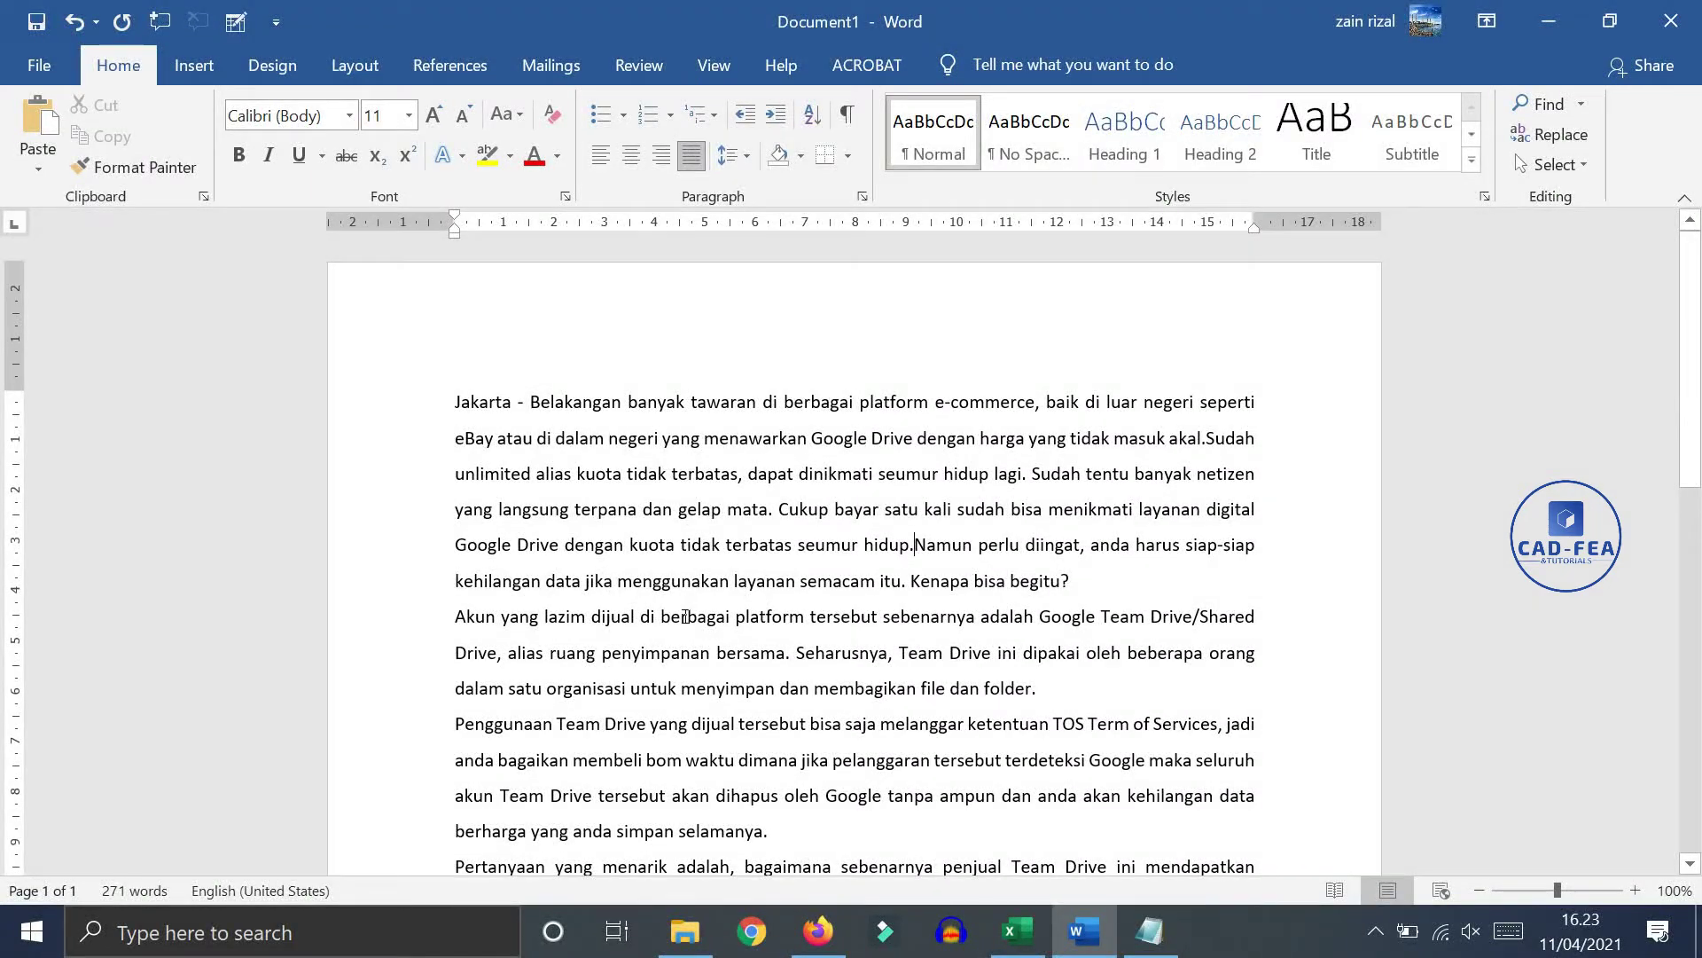
pyautogui.click(915, 544)
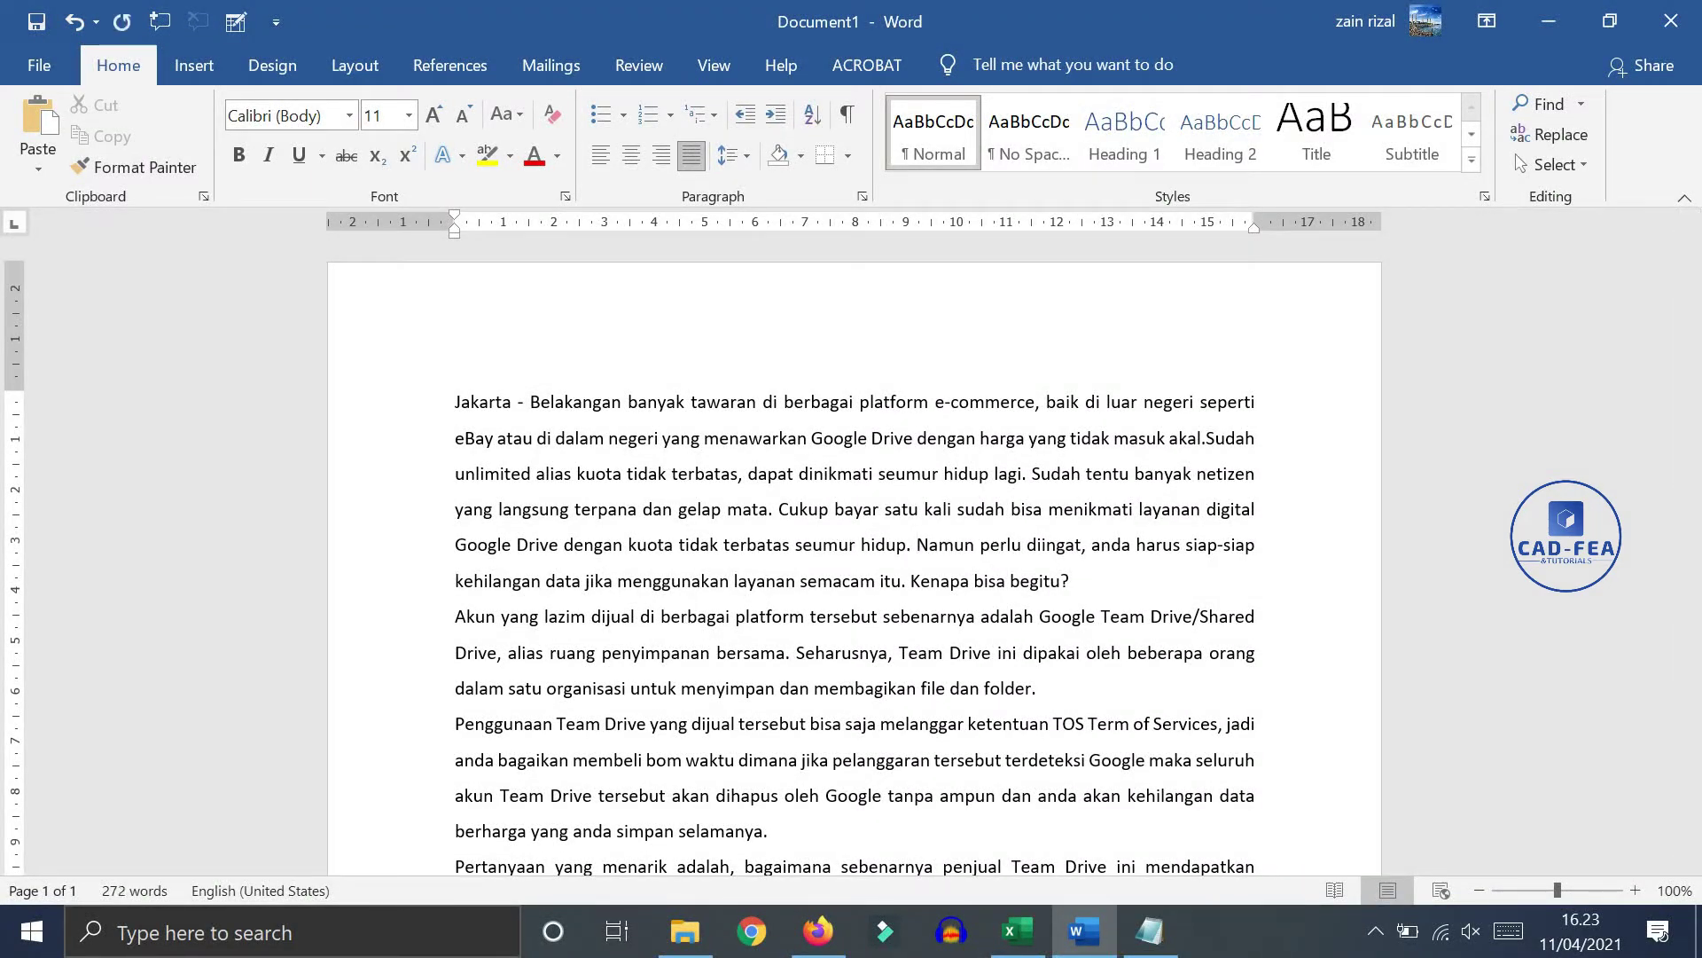
# Step: Select all the article text and set its line spacing to Single
pyautogui.scroll(-4, 470, 415)
pyautogui.scroll(3, 470, 414)
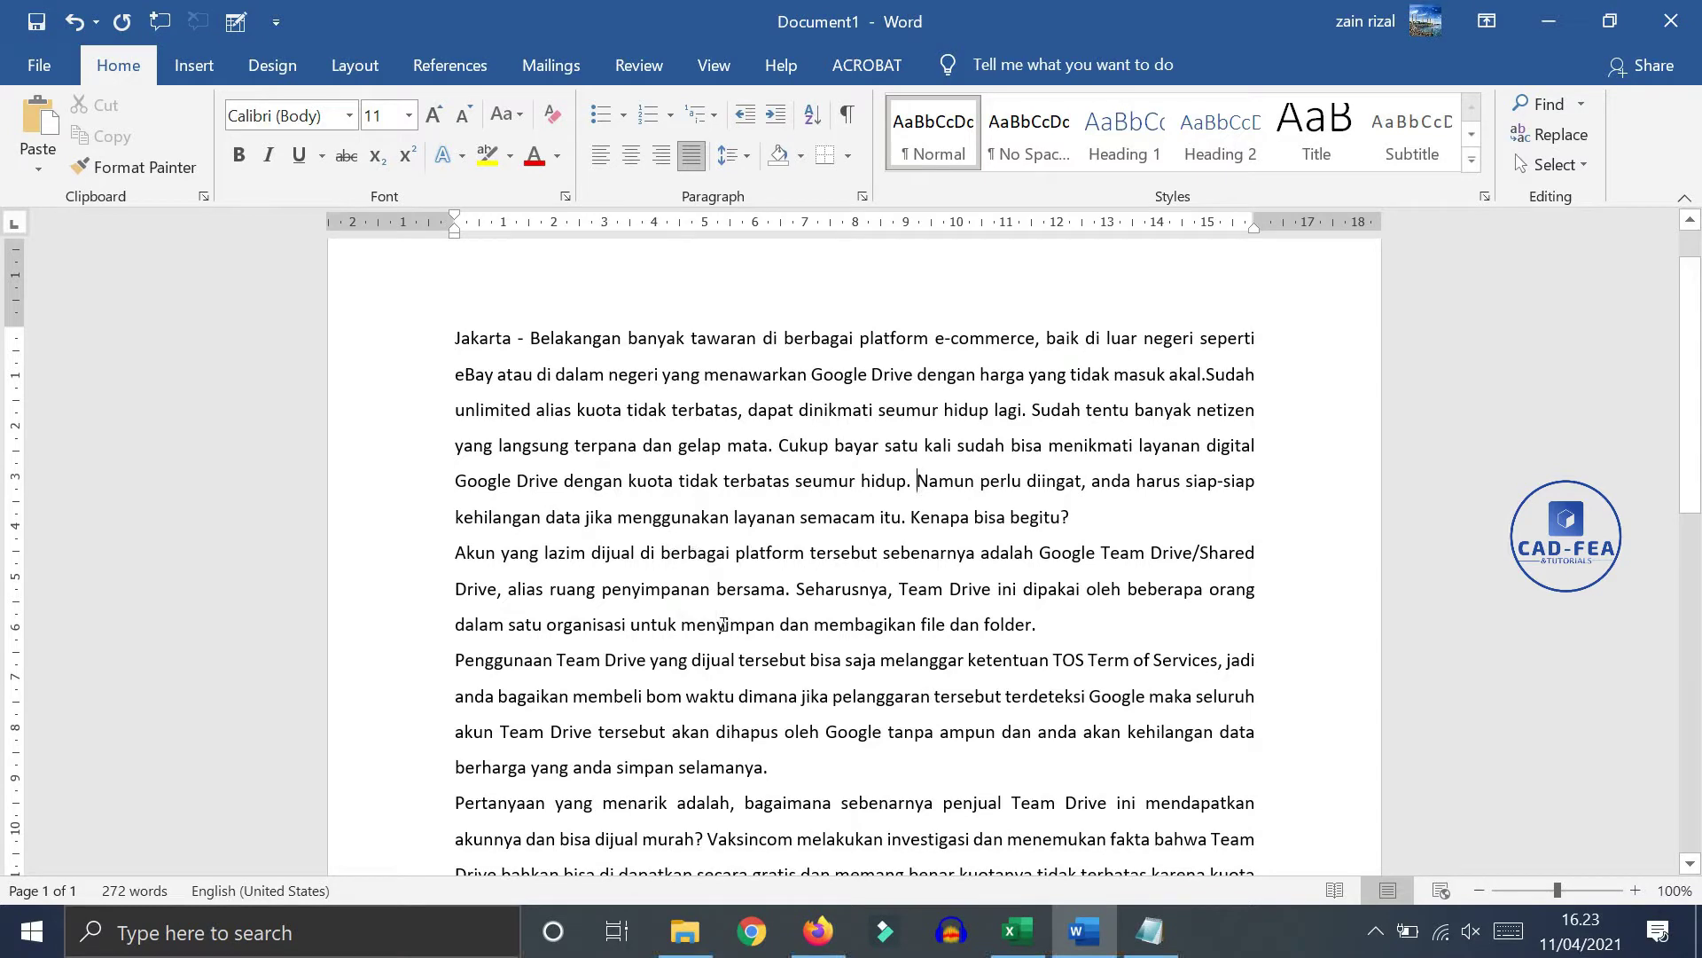
pyautogui.moveTo(448, 340); pyautogui.dragTo(867, 392)
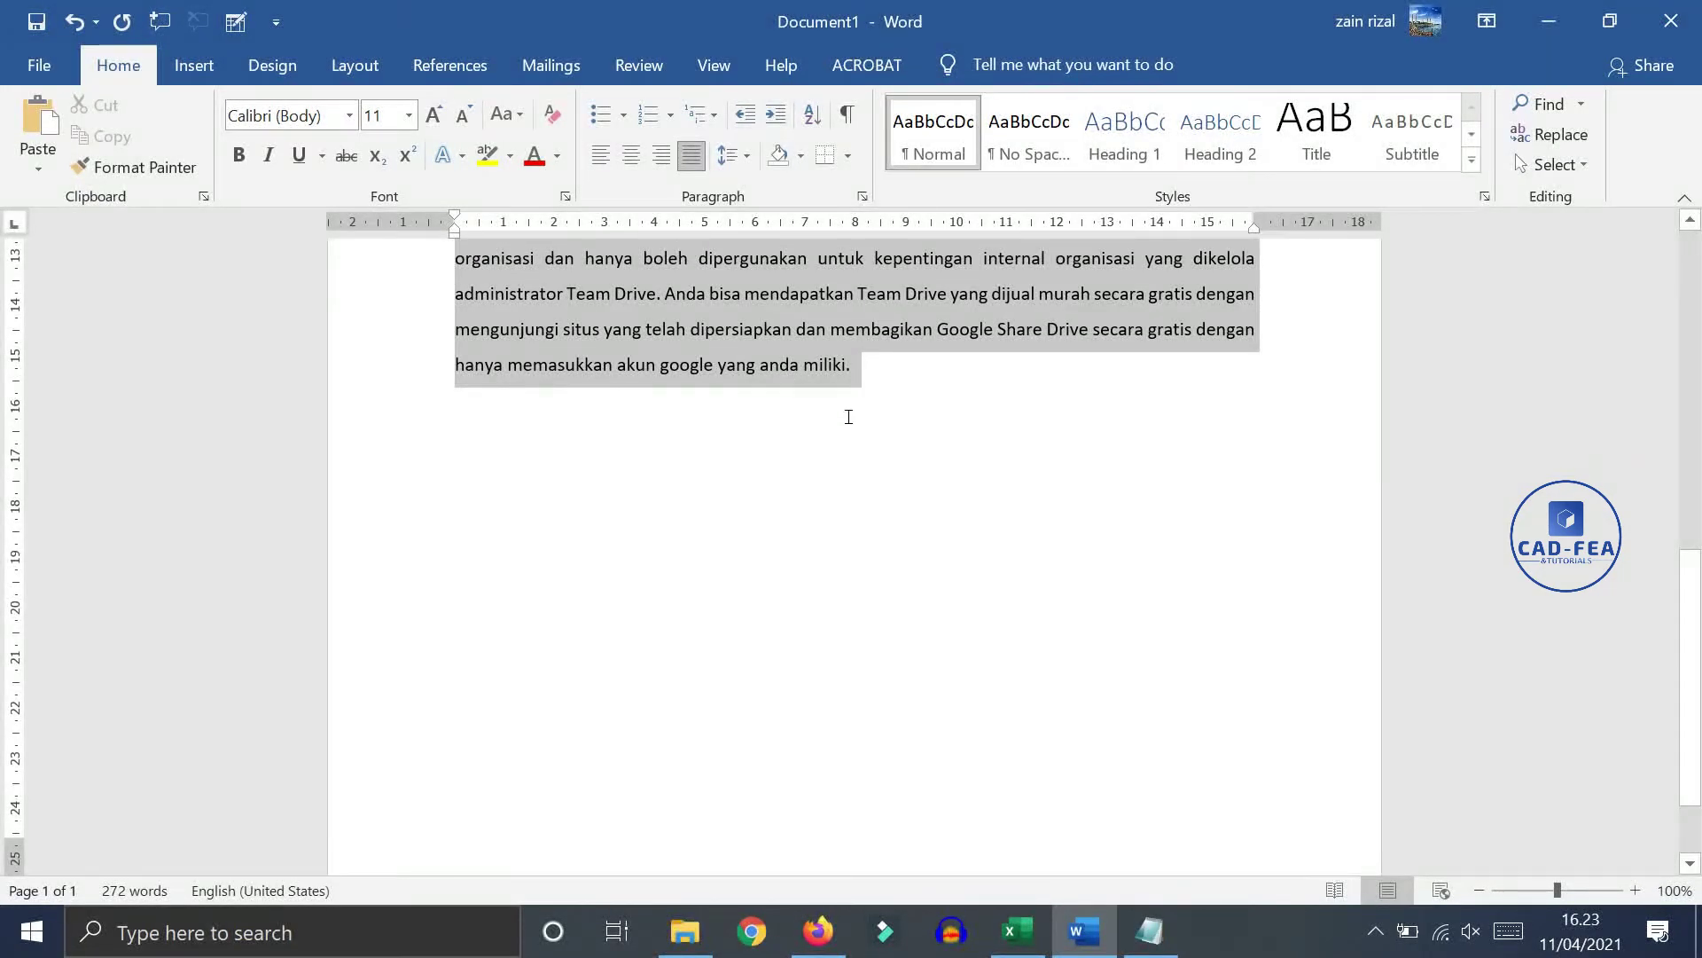
pyautogui.scroll(5, 757, 515)
pyautogui.scroll(2, 757, 514)
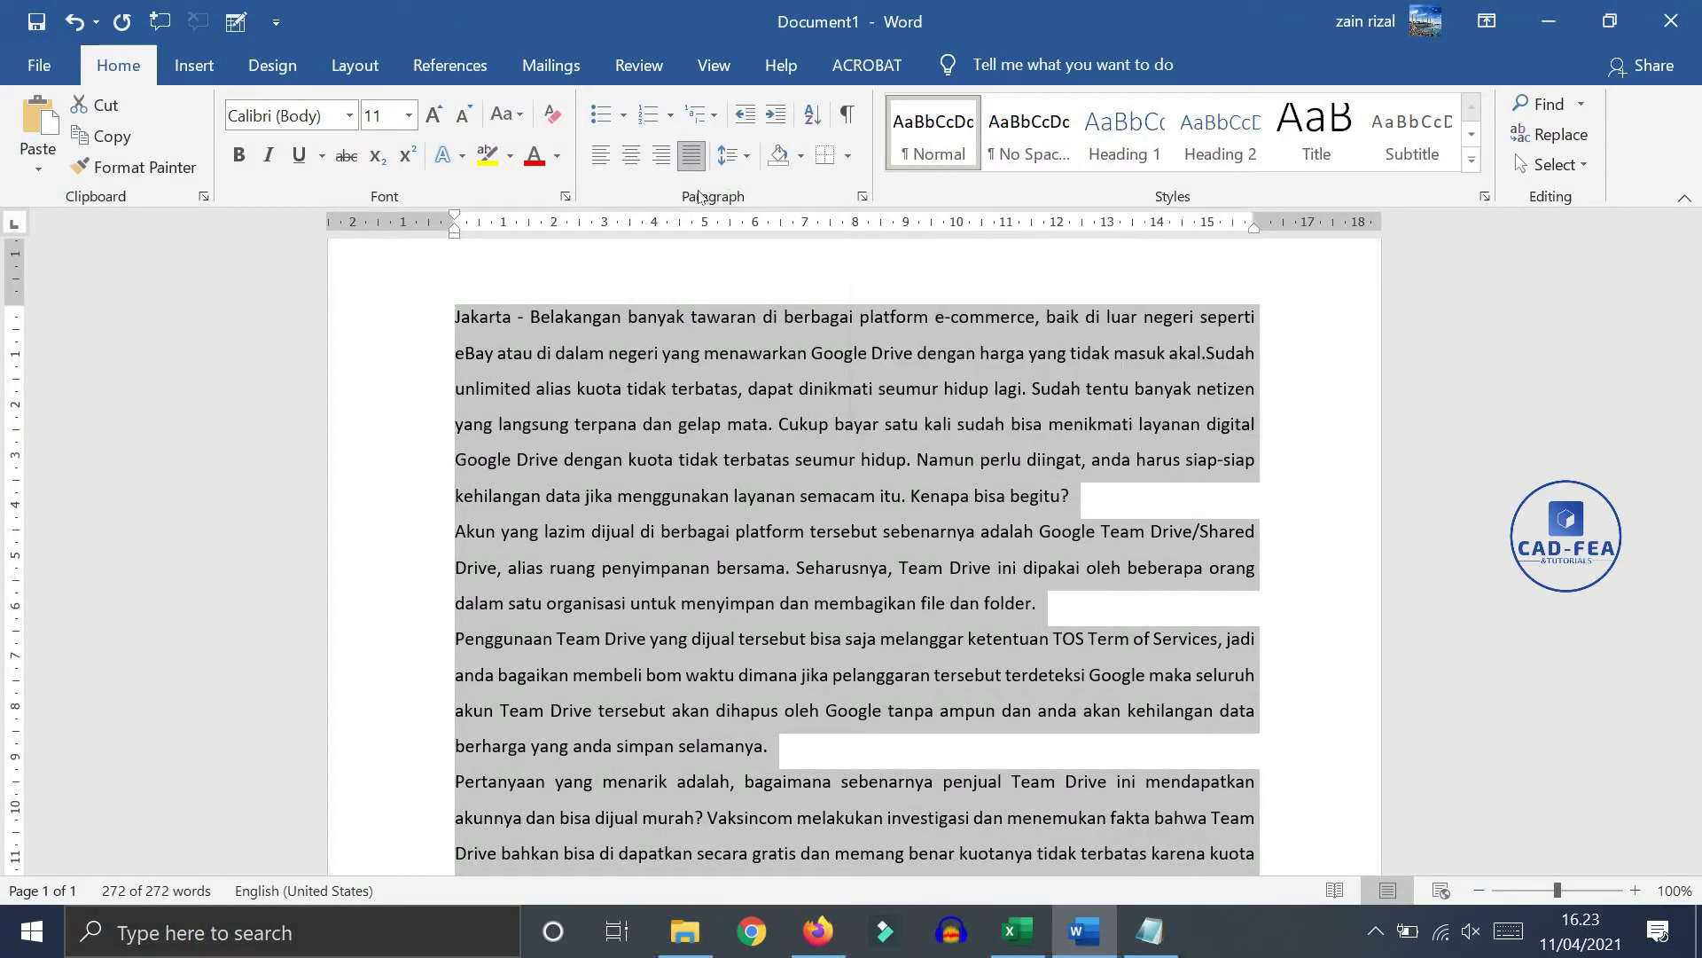
pyautogui.click(863, 199)
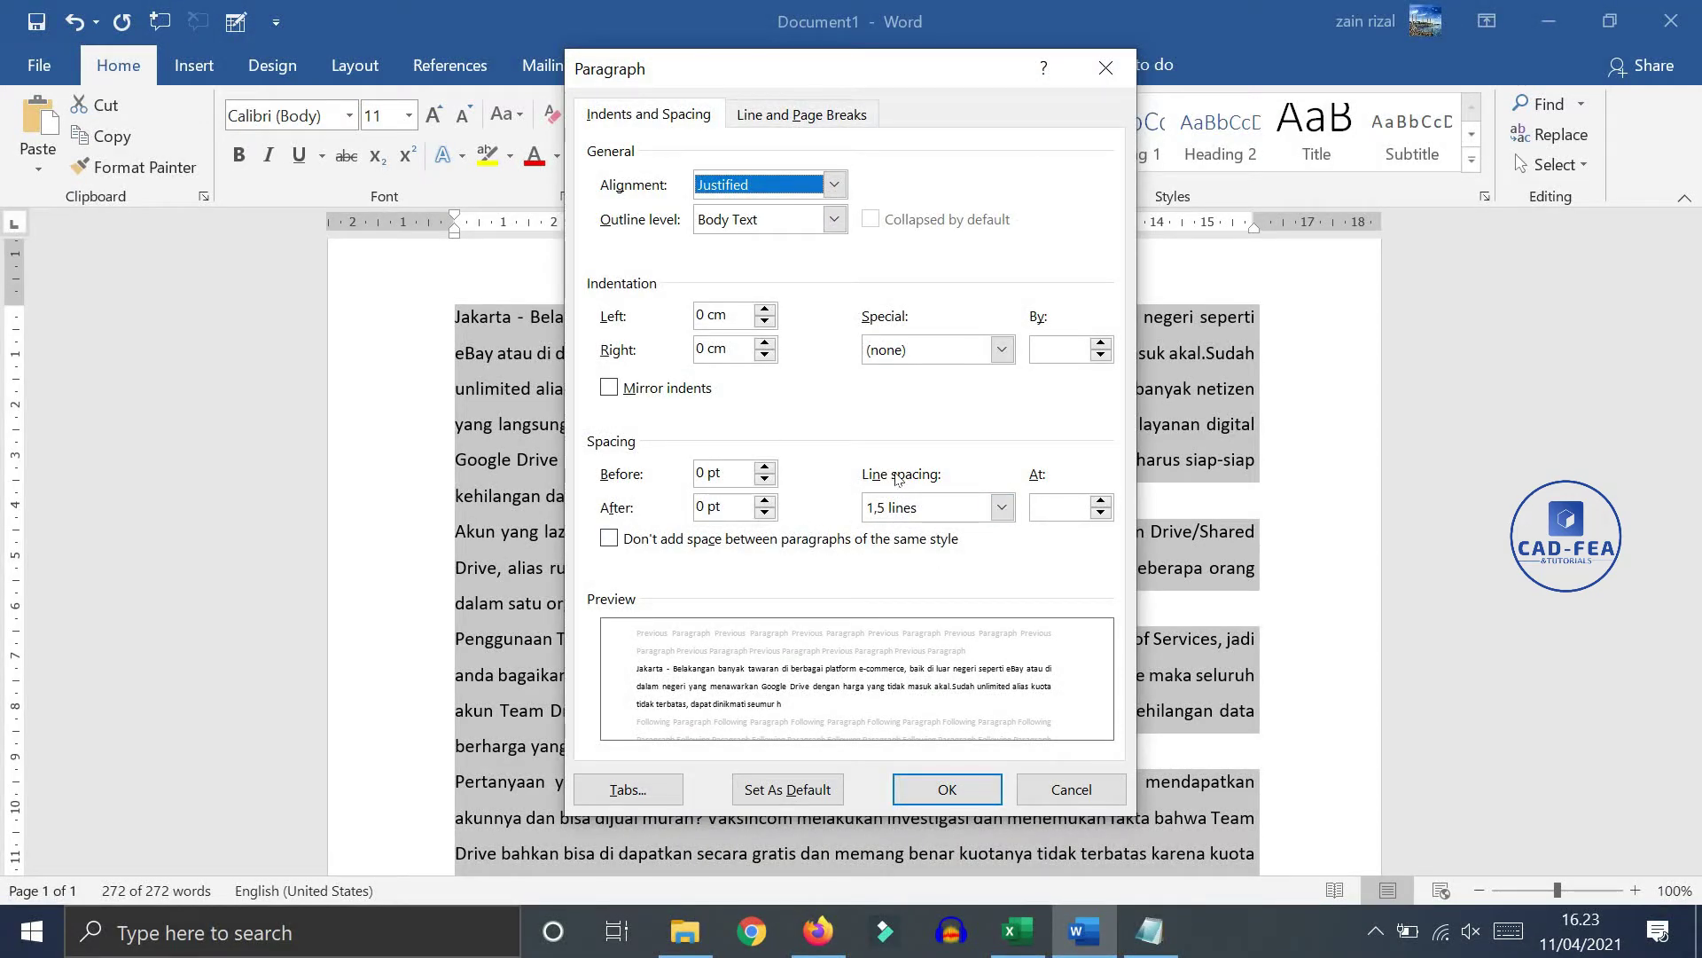
pyautogui.click(1001, 509)
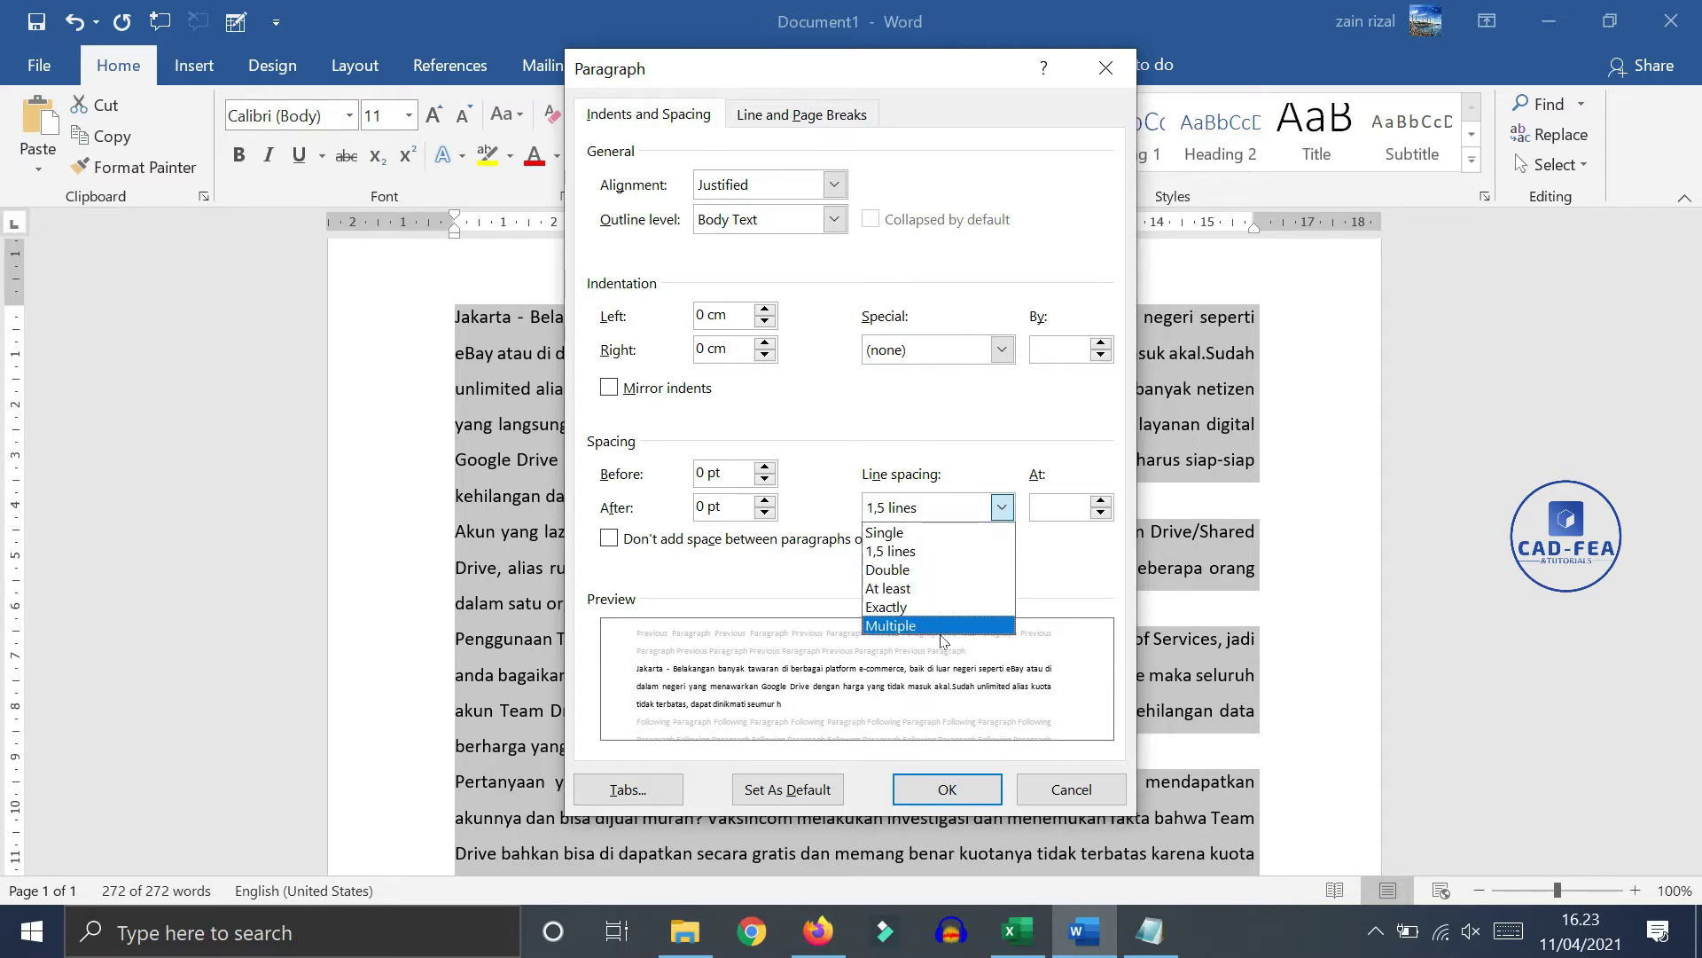
pyautogui.click(913, 532)
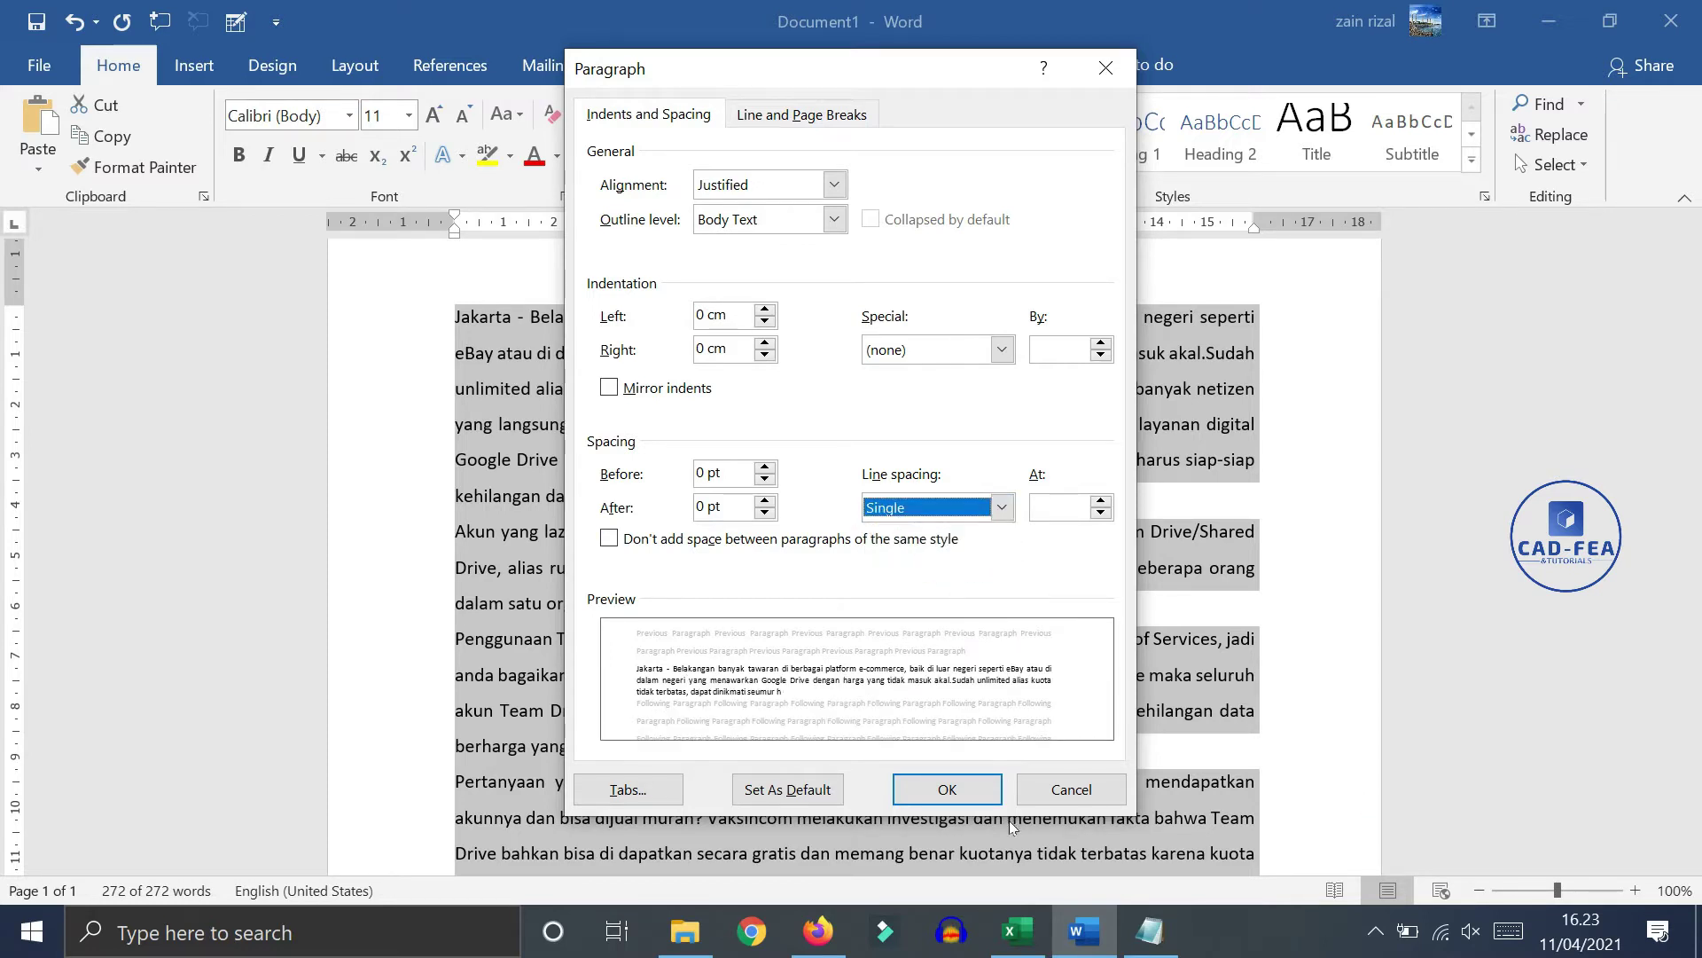
pyautogui.click(947, 789)
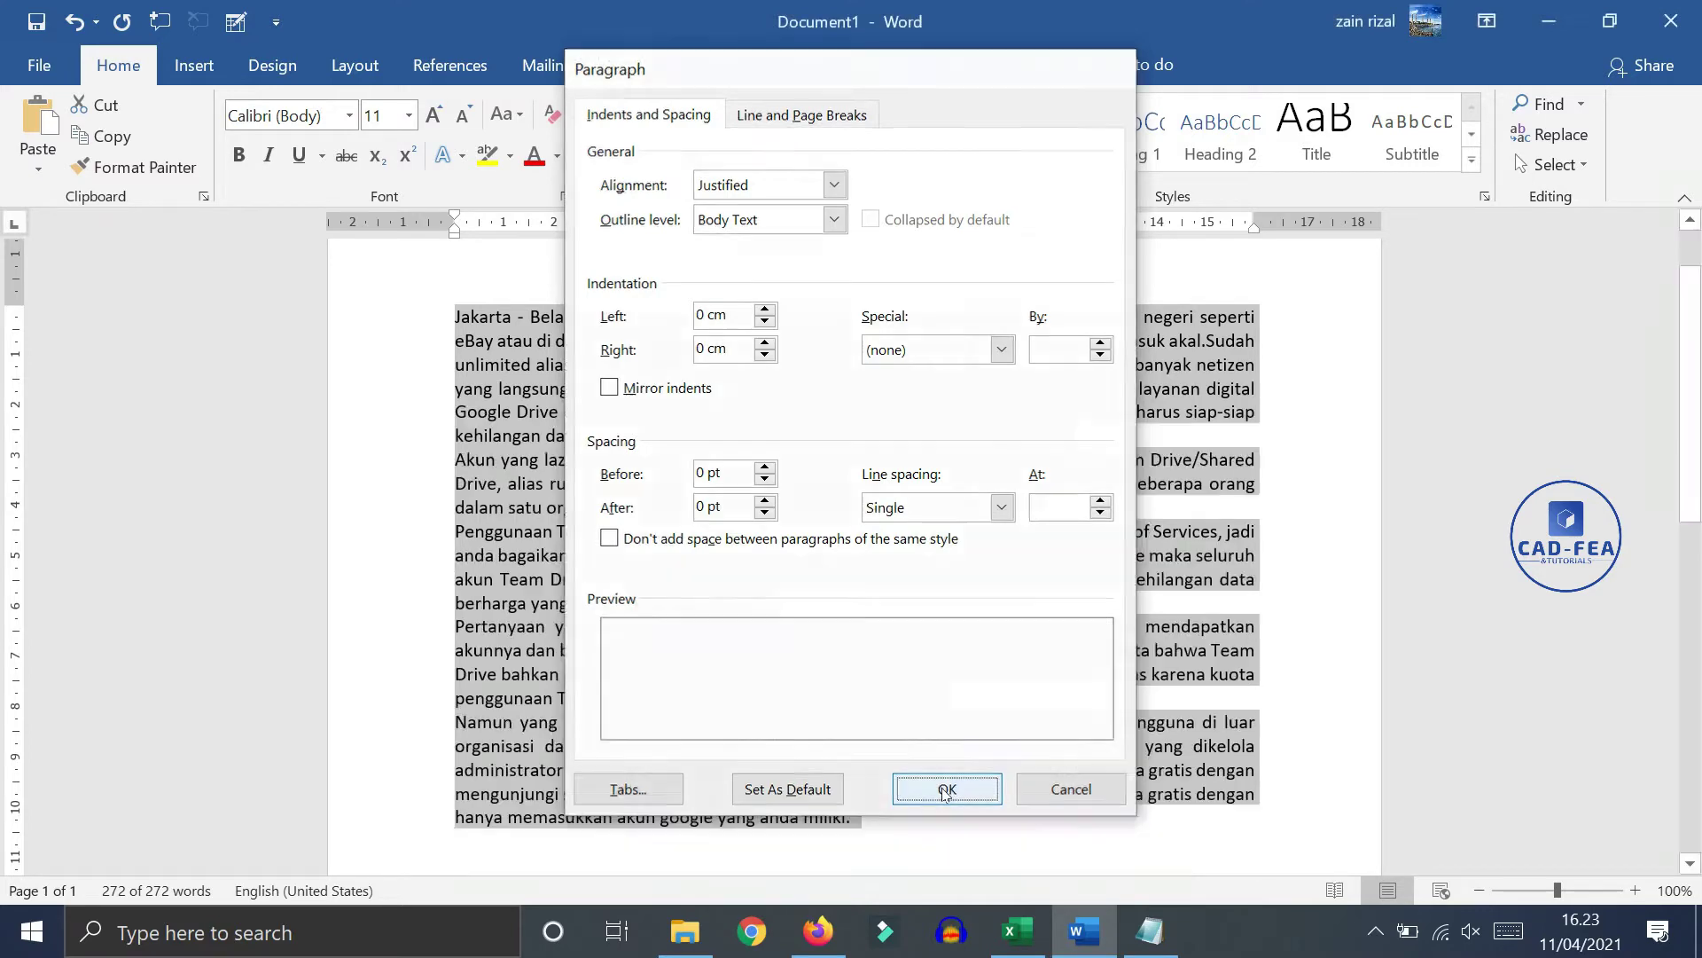
pyautogui.scroll(-5, 687, 467)
pyautogui.scroll(6, 691, 624)
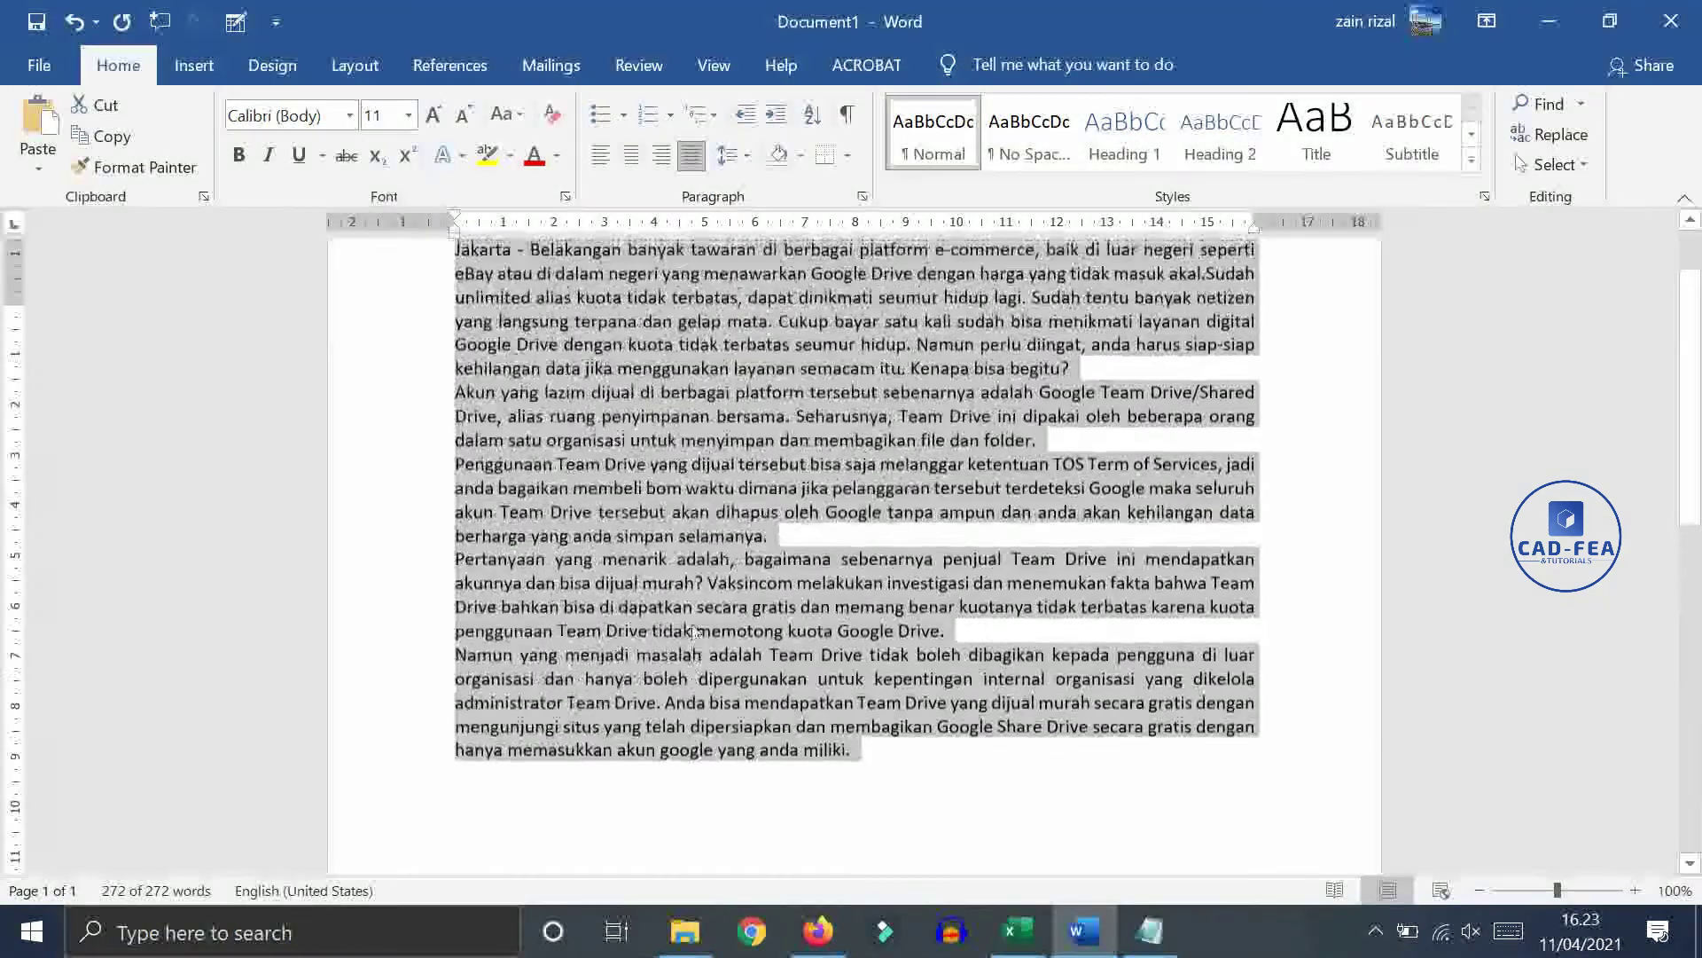
# Step: Set the line spacing of the selected article text to 1,5 lines and clear the selection
pyautogui.click(861, 196)
pyautogui.click(1010, 513)
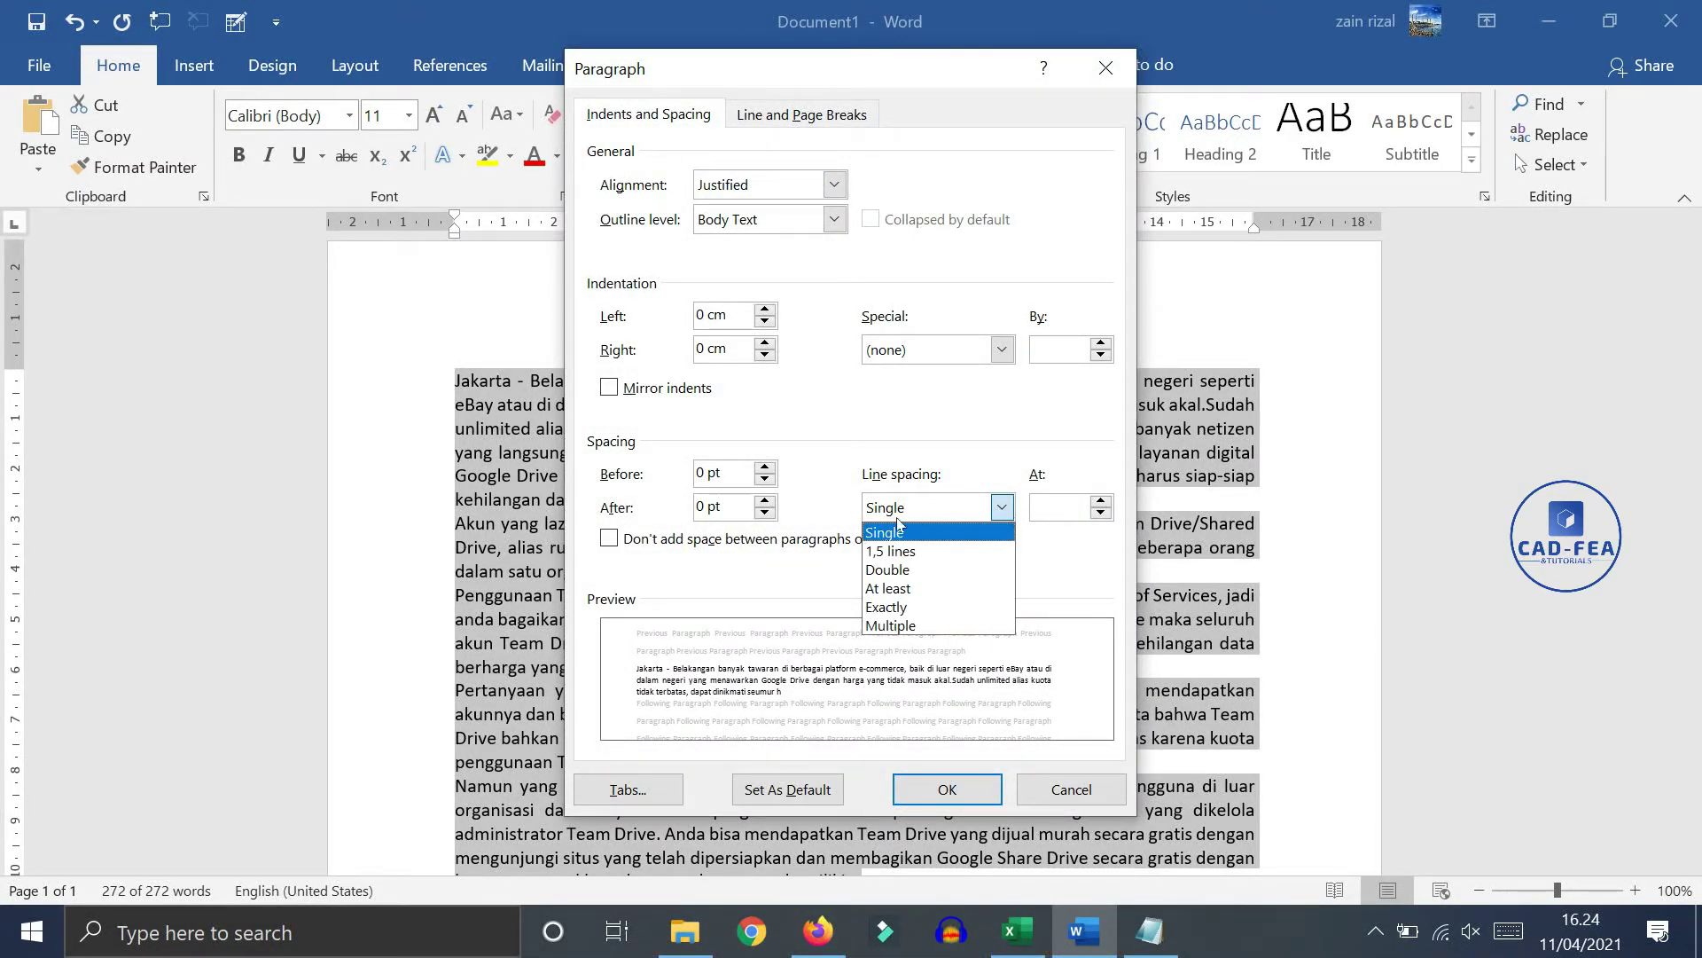
pyautogui.click(884, 552)
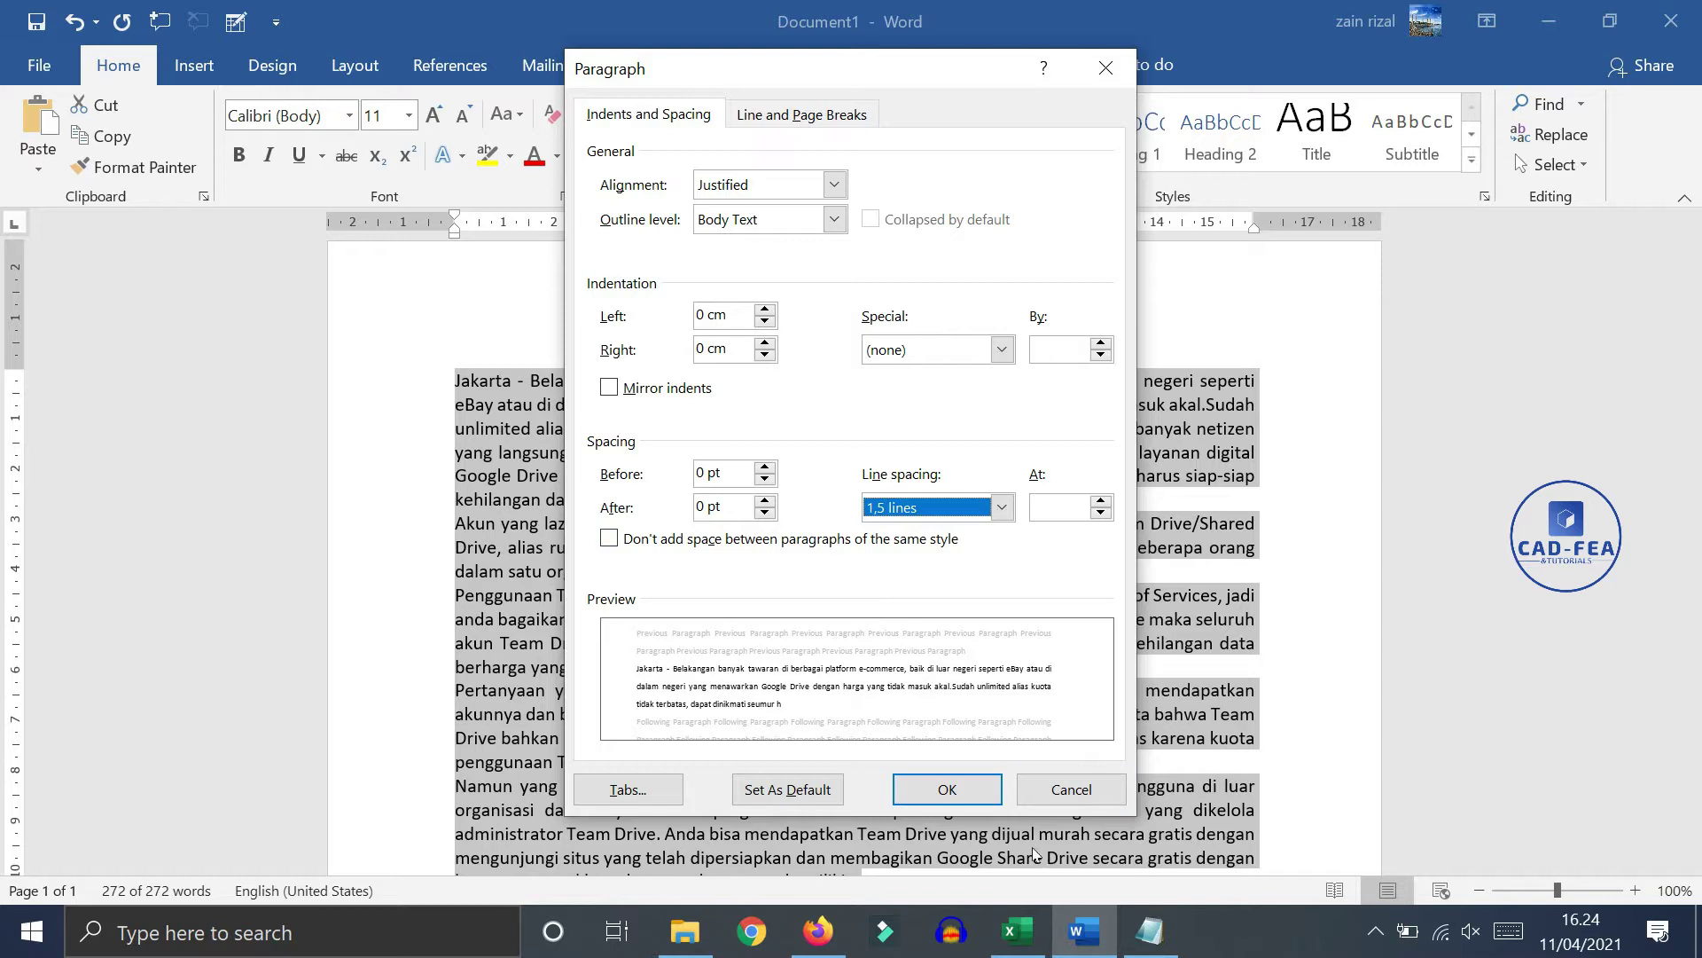
pyautogui.click(966, 800)
pyautogui.click(847, 537)
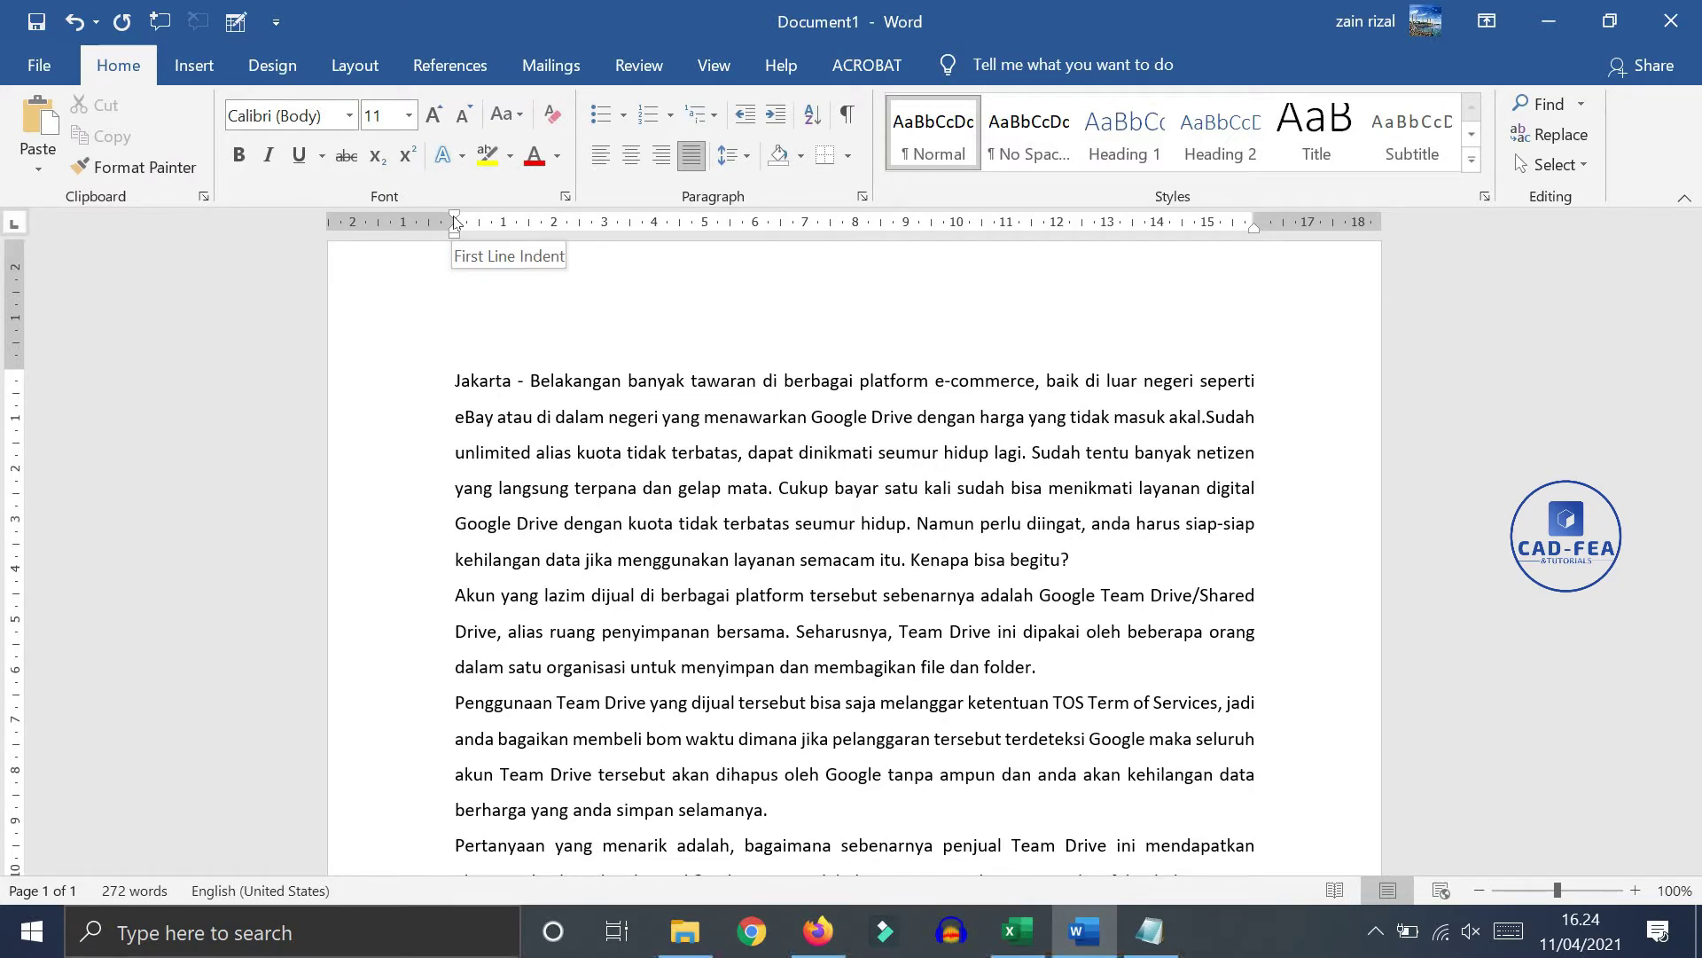
# Step: Indent the first line of the opening "Jakarta" paragraph by about 1.5 cm
pyautogui.moveTo(454, 222); pyautogui.dragTo(529, 234)
pyautogui.scroll(-5, 658, 543)
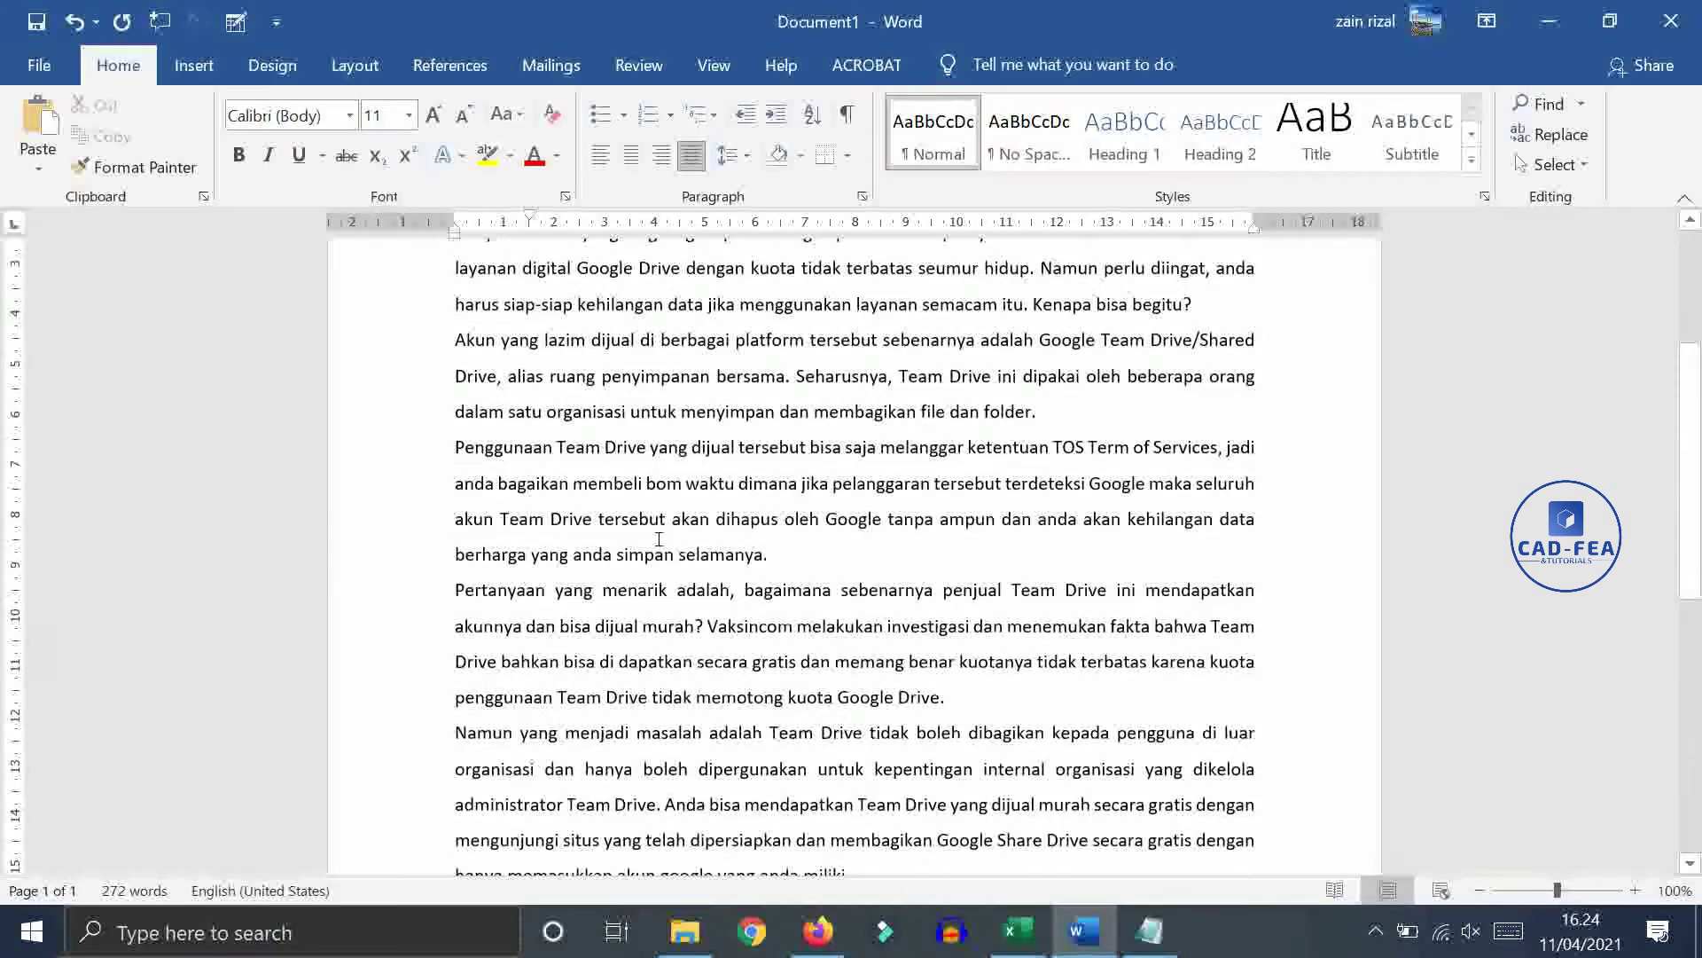
pyautogui.scroll(5, 659, 538)
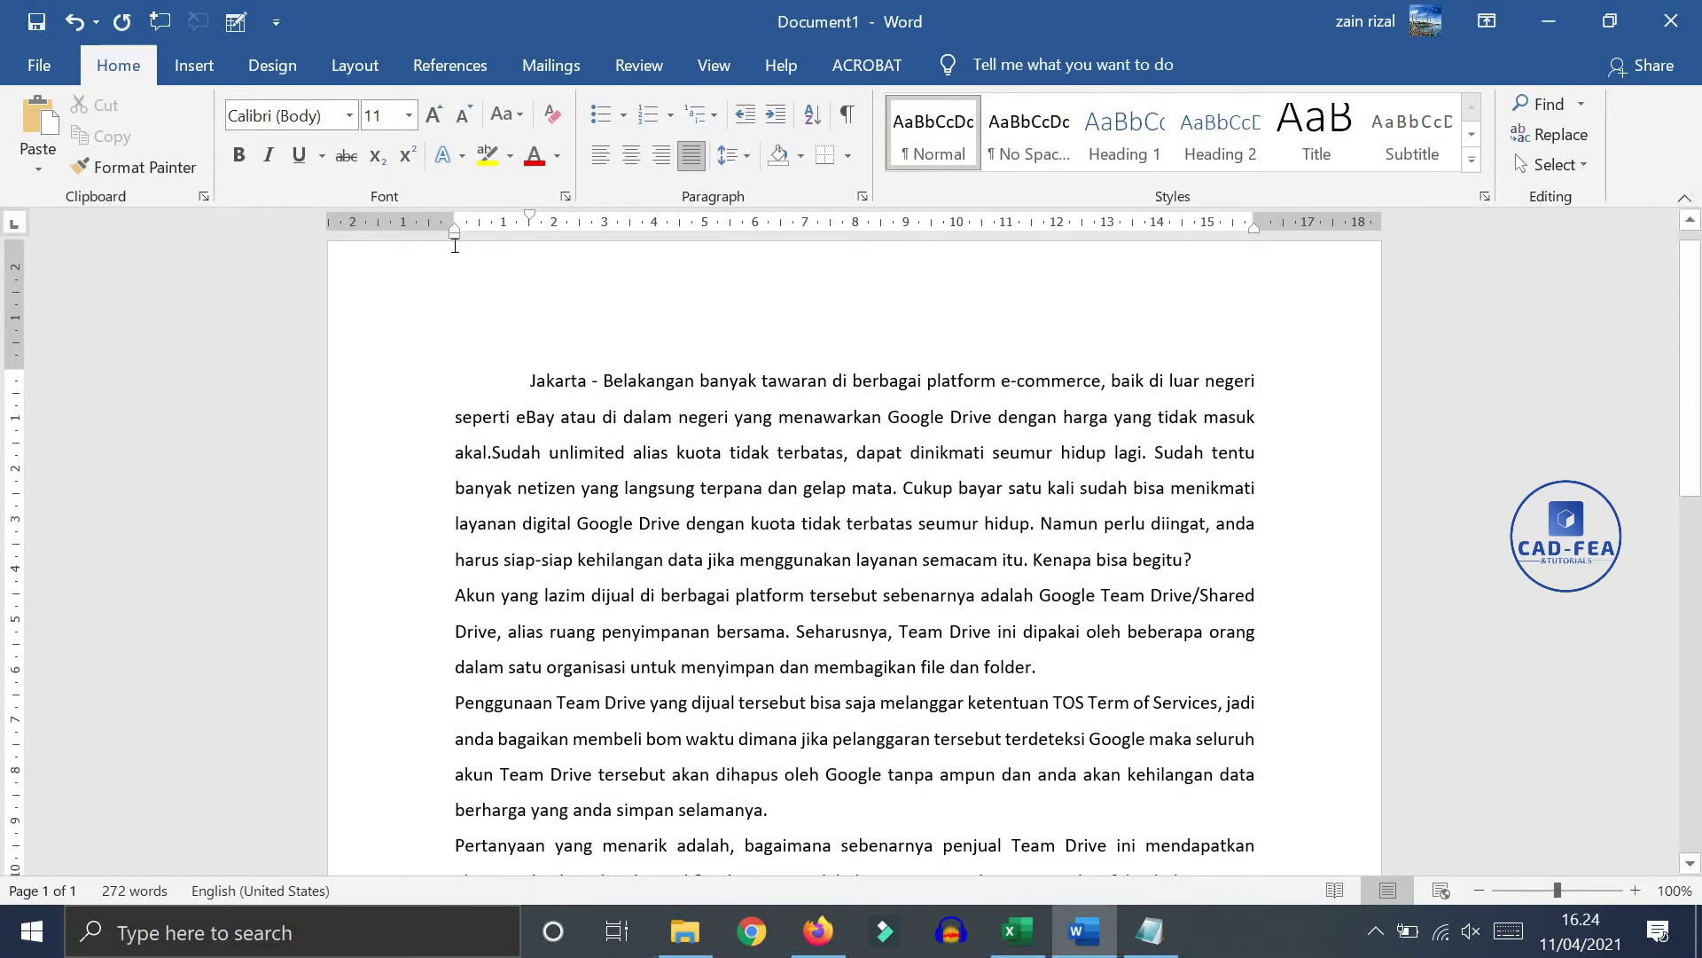
# Step: Try a left indent of about 1.25 cm on the whole opening paragraph and return it to 0 cm
pyautogui.moveTo(454, 232); pyautogui.dragTo(526, 257)
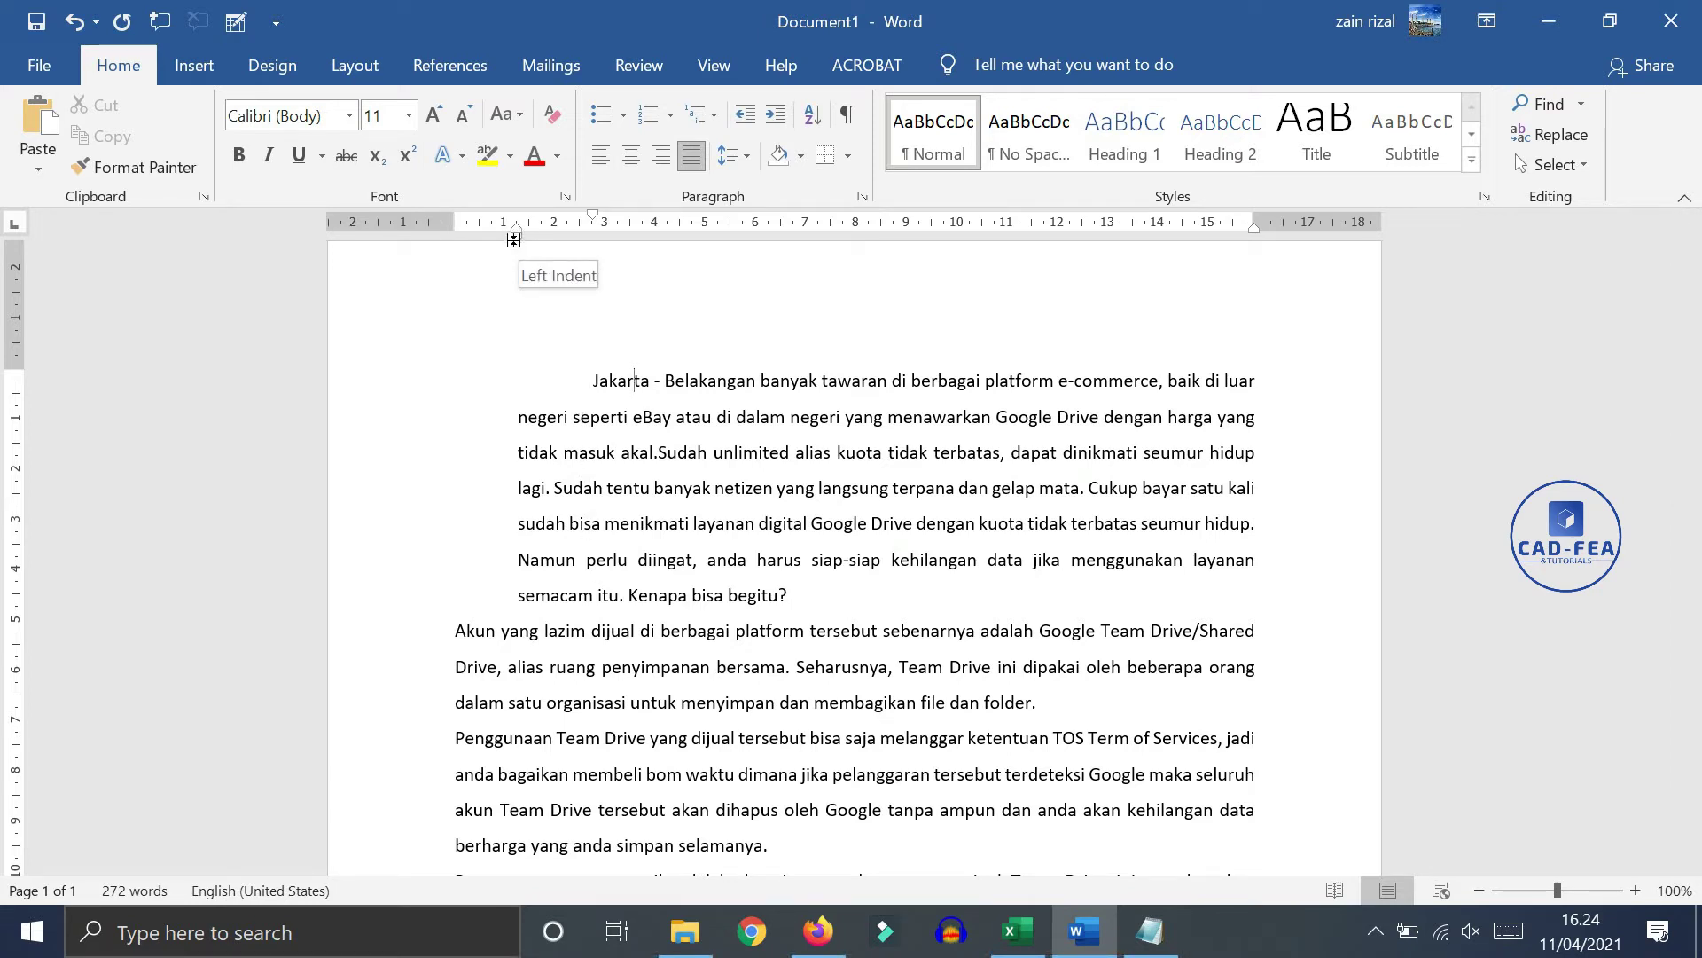
pyautogui.moveTo(517, 238); pyautogui.dragTo(454, 237)
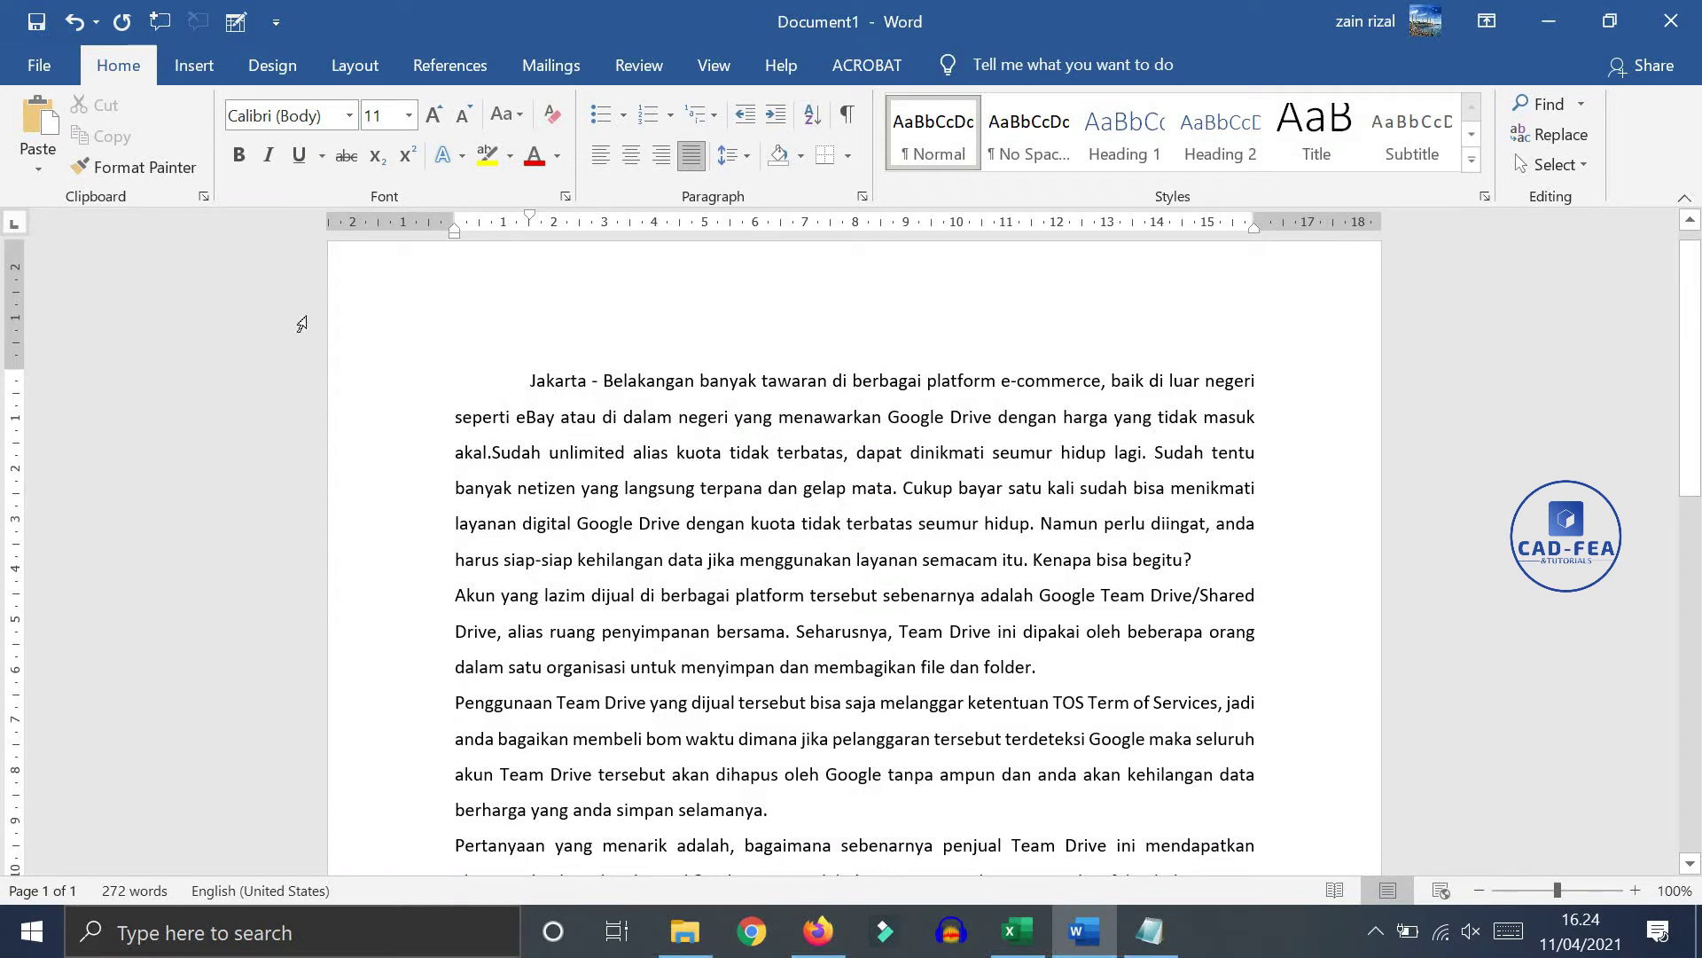
# Step: Copy the opening paragraph's formatting with Format Painter to all the remaining paragraphs, from "Akun yang lazim" to the end
pyautogui.click(124, 169)
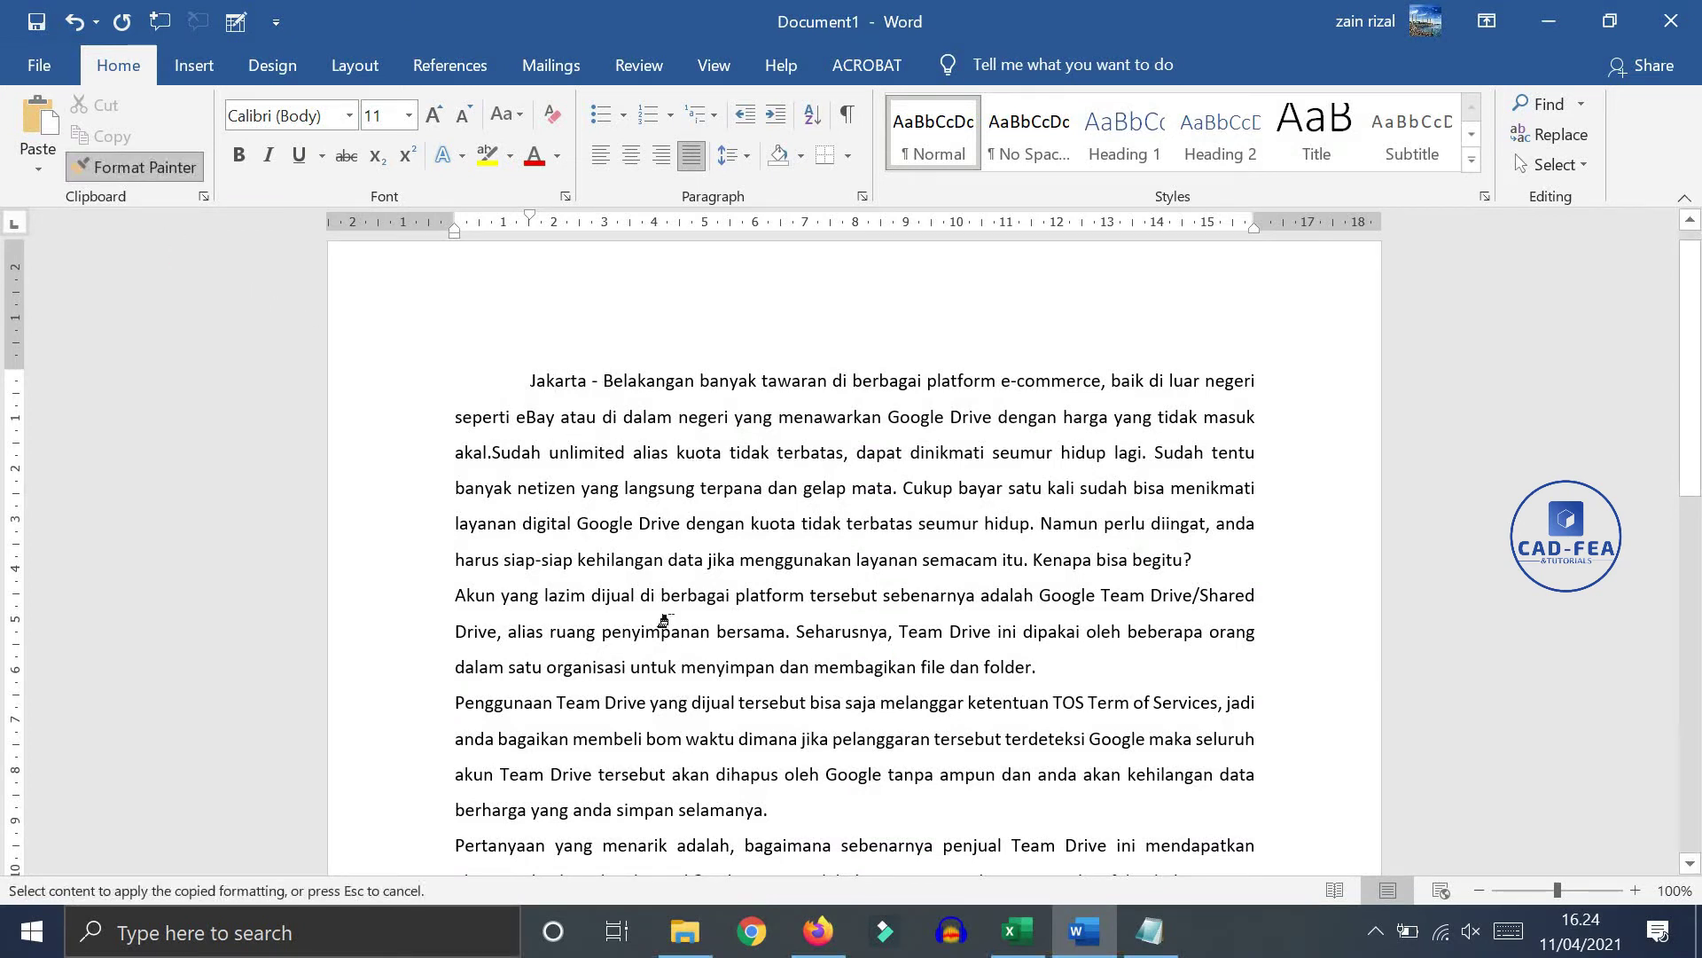
pyautogui.moveTo(602, 631)
pyautogui.mouseDown()
pyautogui.moveTo(700, 873)
pyautogui.moveTo(733, 635)
pyautogui.moveTo(711, 540)
pyautogui.moveTo(740, 538)
pyautogui.mouseUp()
pyautogui.scroll(5, 727, 620)
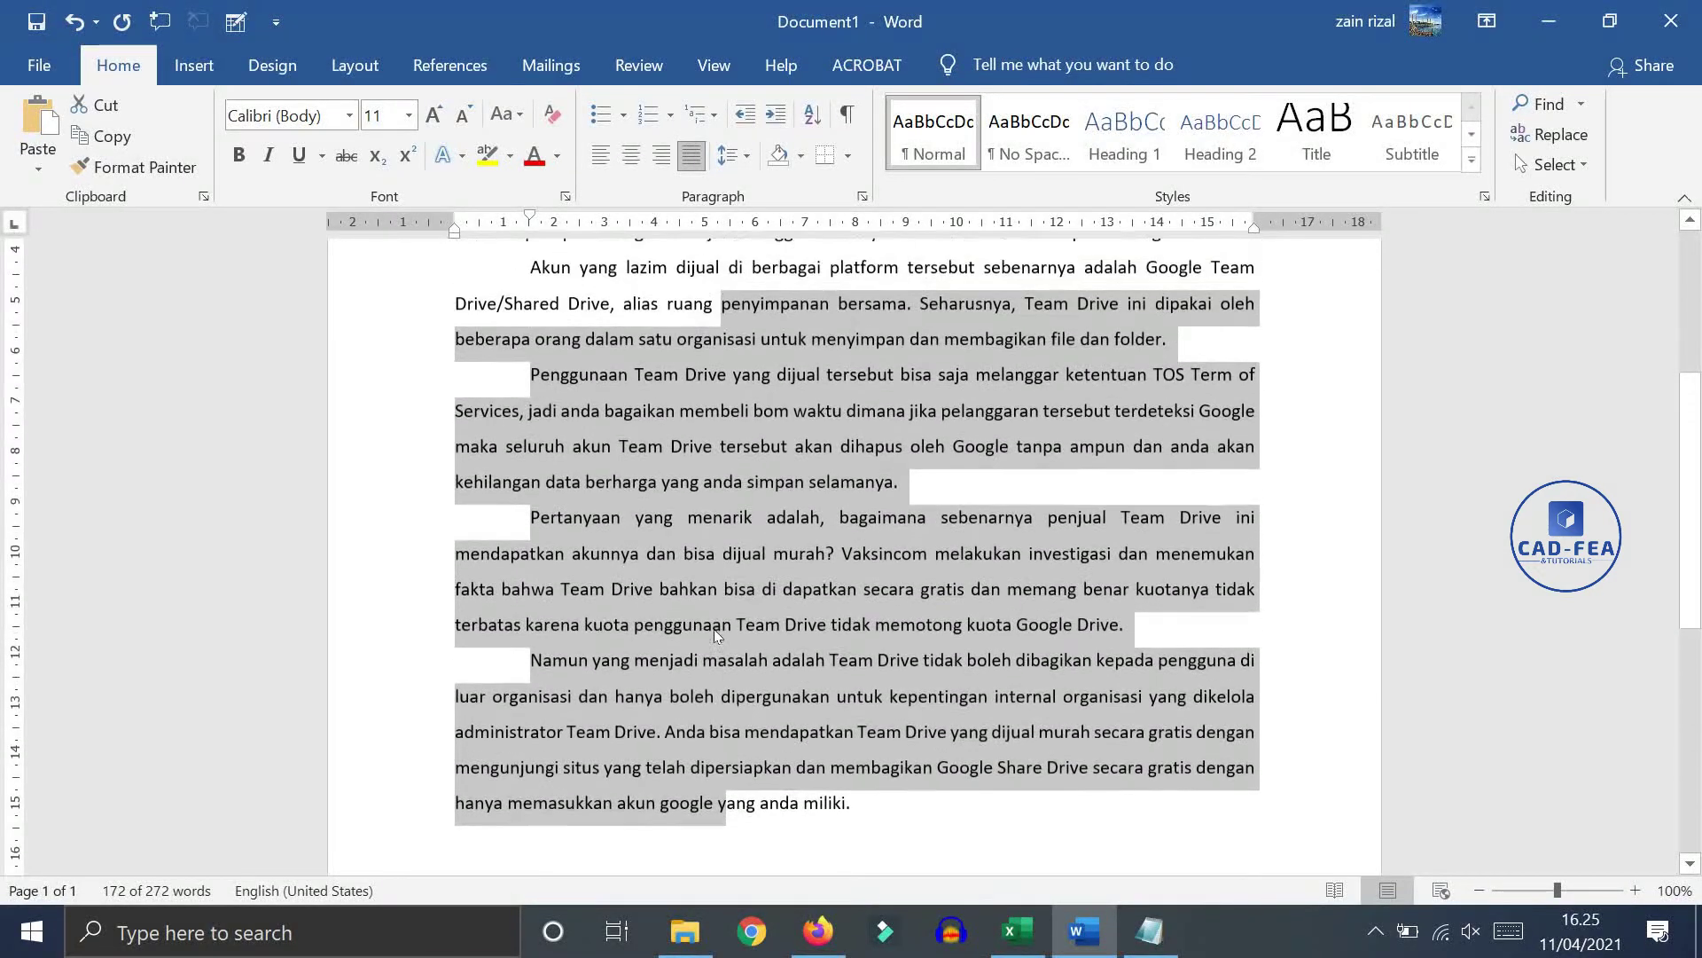
pyautogui.scroll(2, 505, 423)
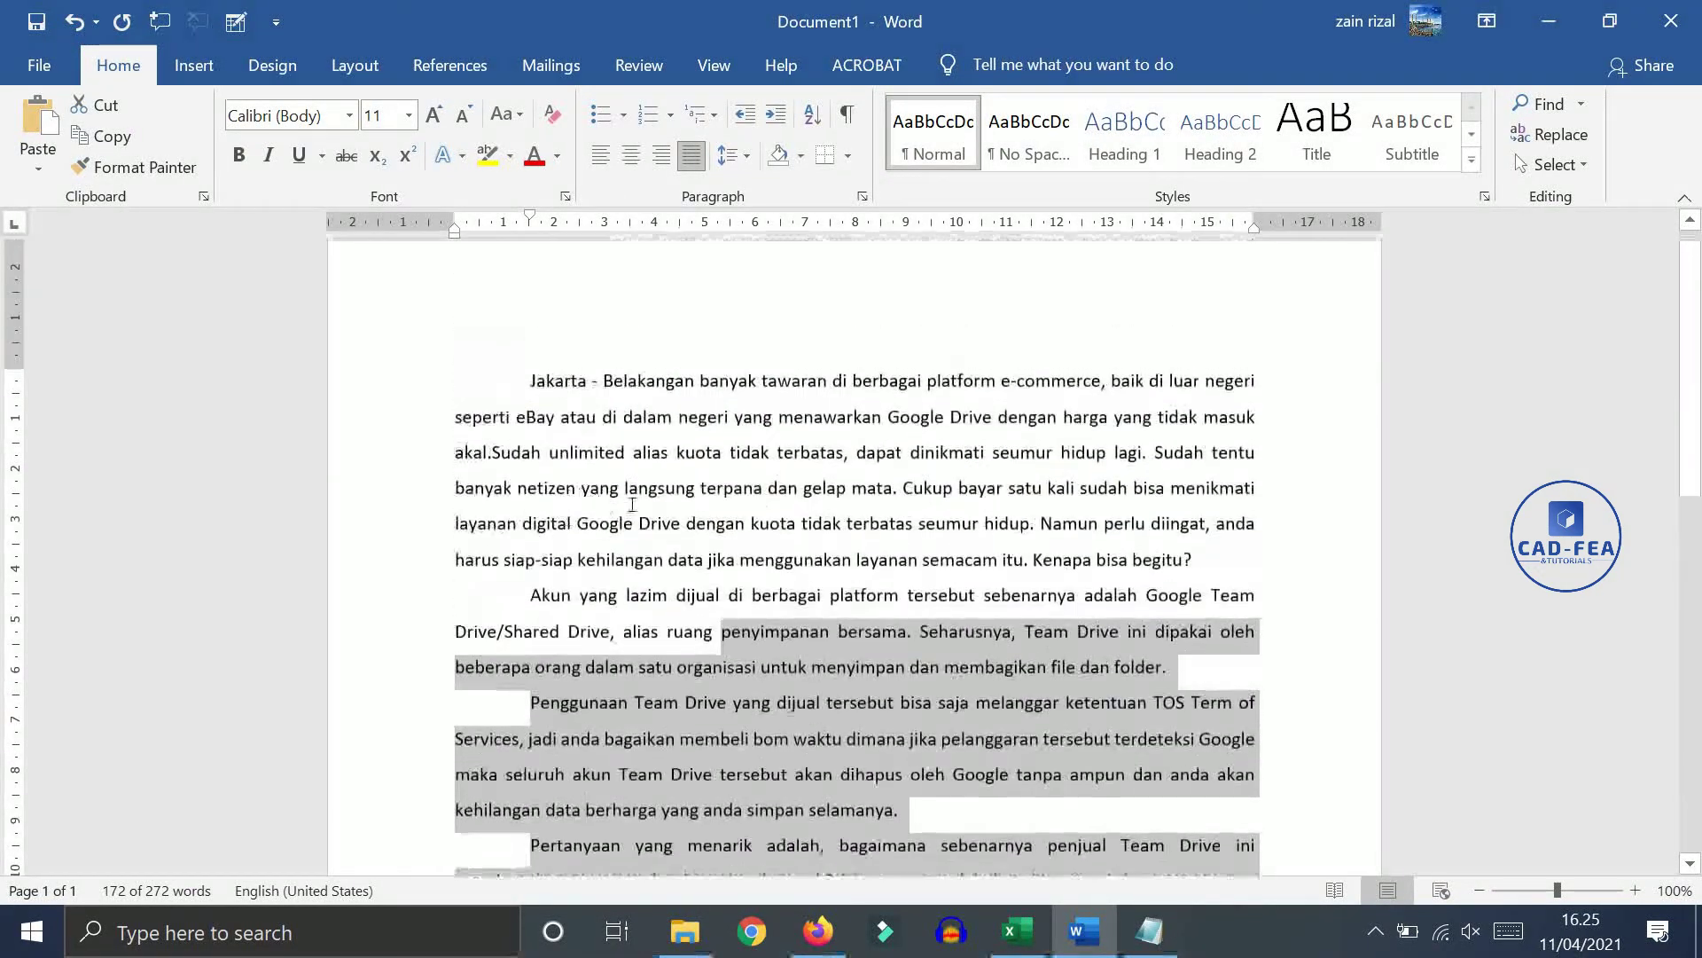
pyautogui.click(542, 607)
# Step: Look over the article's paragraphs to check their first-line indents and alignment
pyautogui.scroll(-2, 542, 608)
pyautogui.scroll(-1, 542, 607)
pyautogui.scroll(3, 585, 612)
pyautogui.scroll(1, 632, 615)
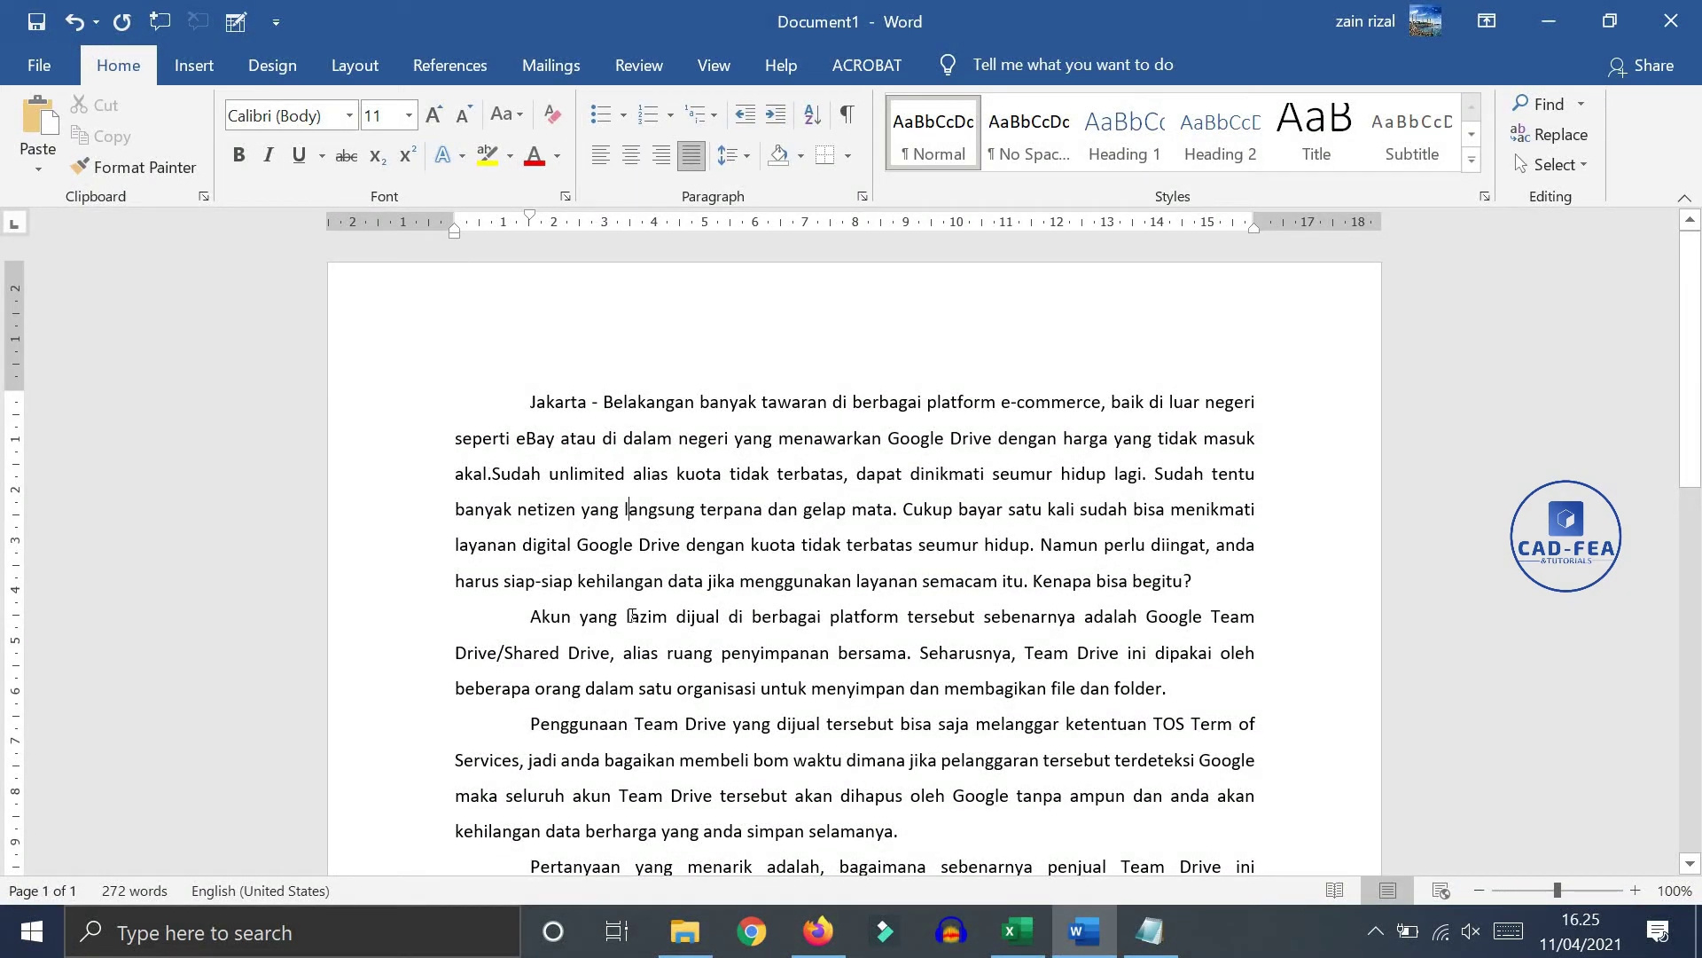
pyautogui.scroll(-1, 628, 453)
pyautogui.scroll(1, 628, 514)
pyautogui.click(628, 509)
pyautogui.scroll(-1, 634, 519)
pyautogui.scroll(-1, 636, 523)
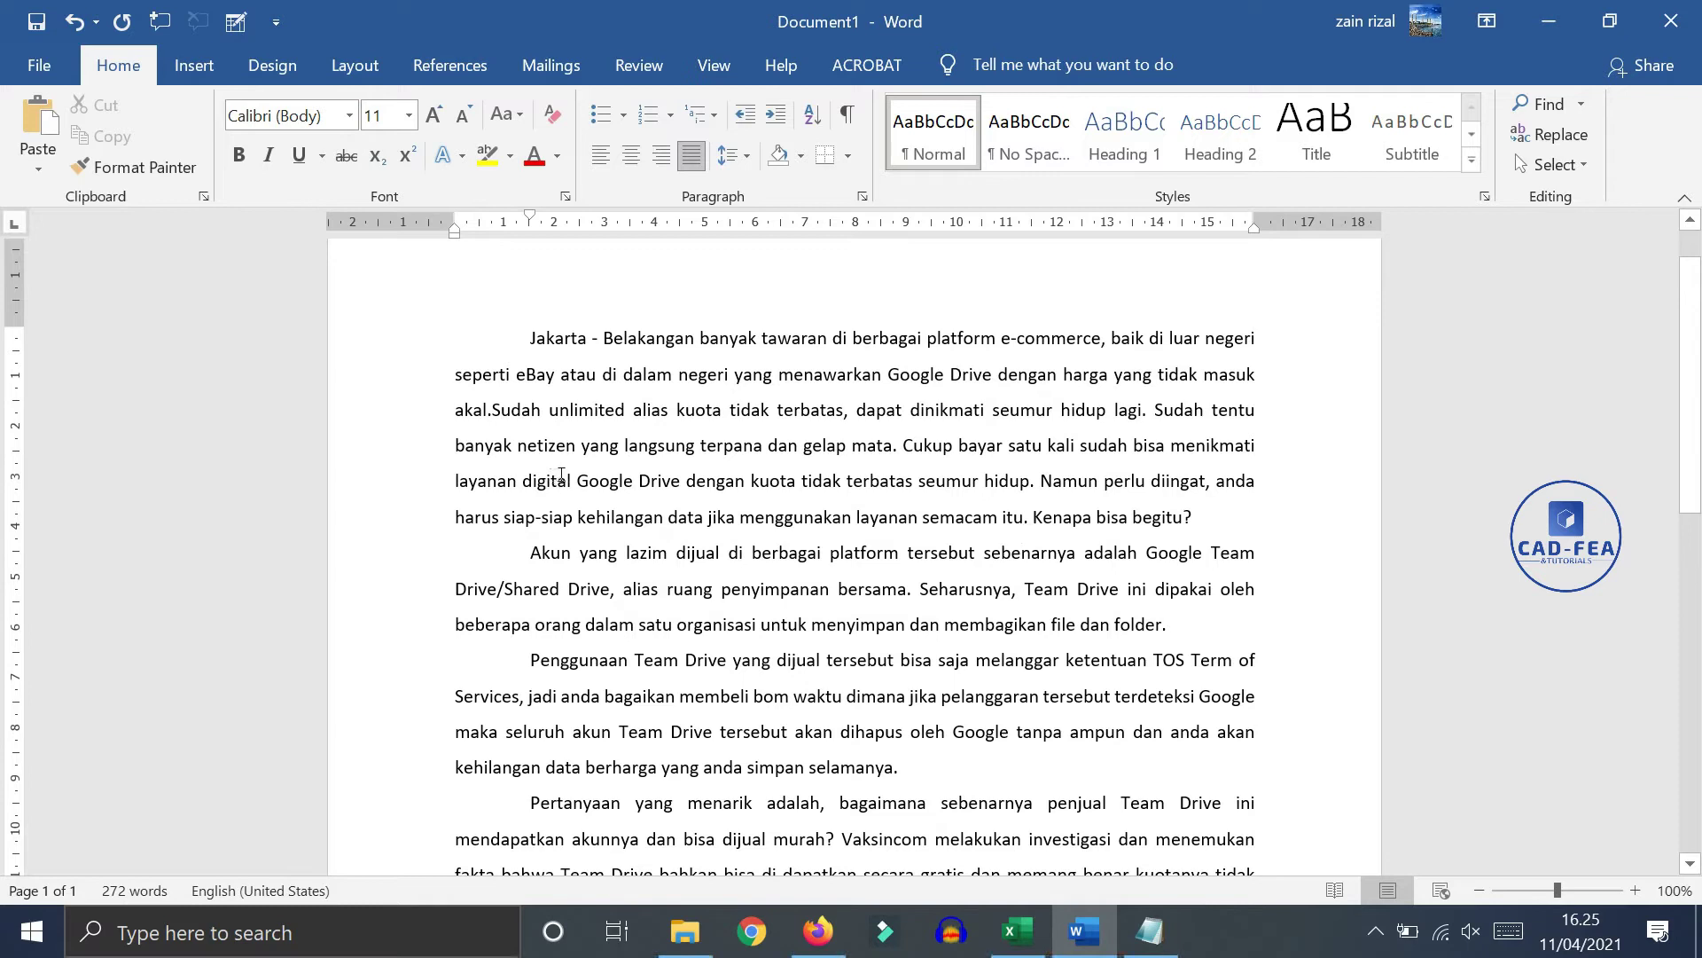
# Step: Italicize "Google Drive" in the phrase "layanan digital Google Drive" in the opening paragraph
pyautogui.moveTo(578, 479); pyautogui.dragTo(679, 480)
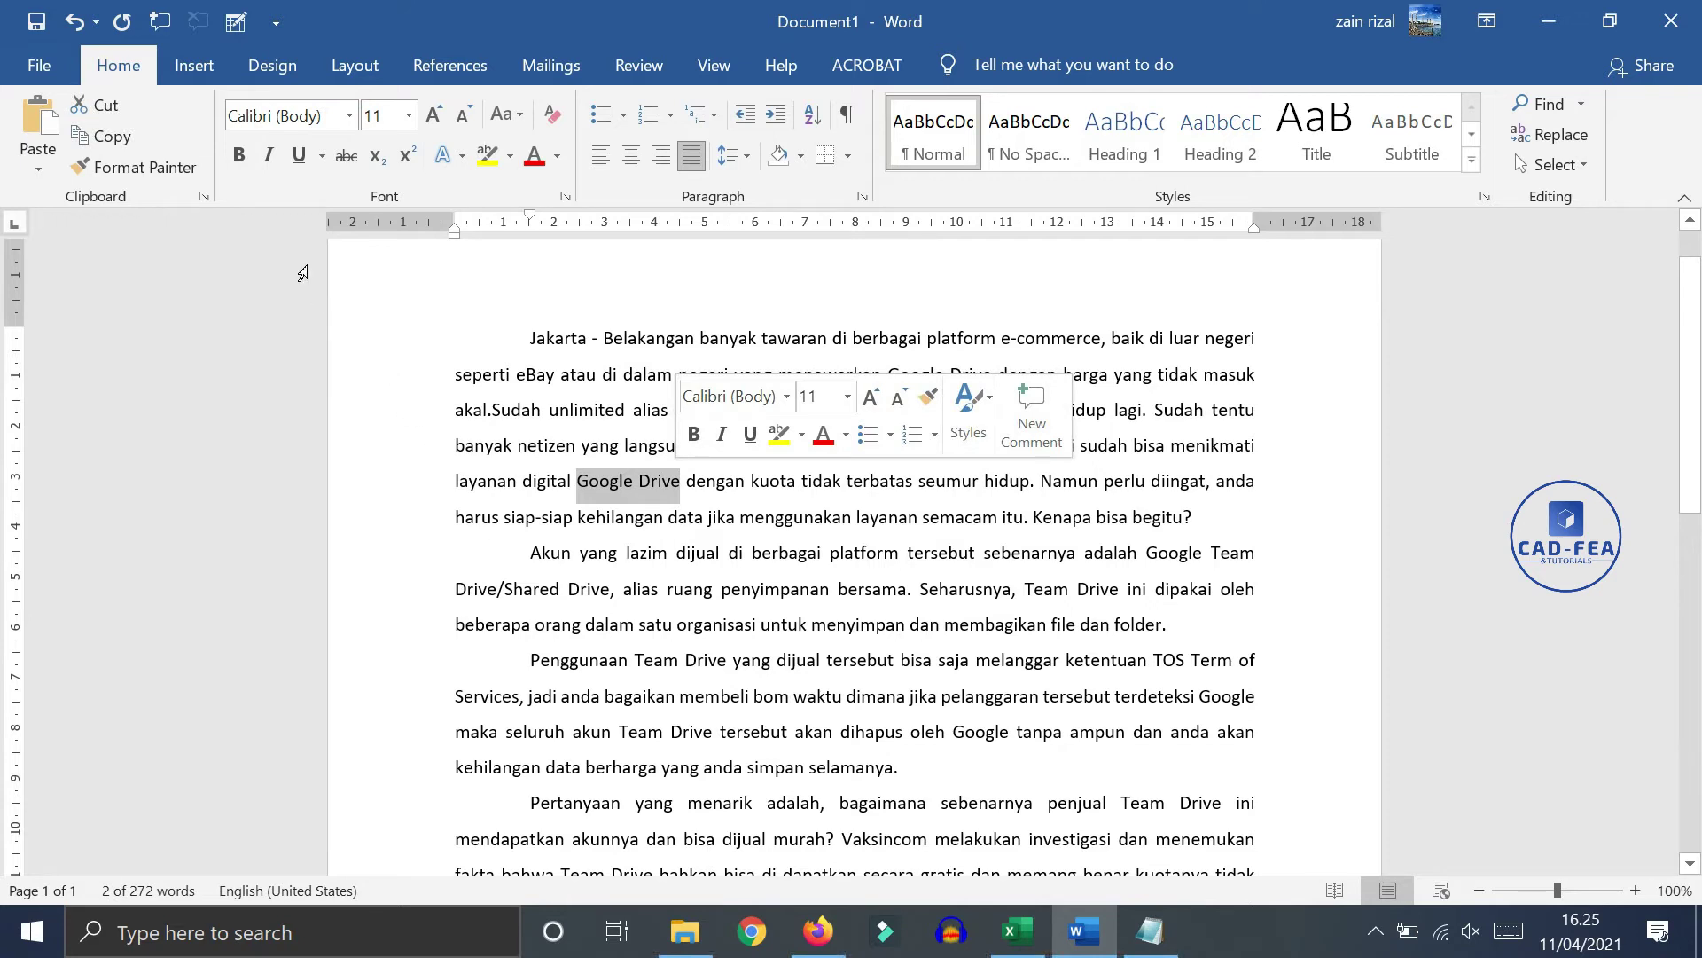
pyautogui.click(268, 155)
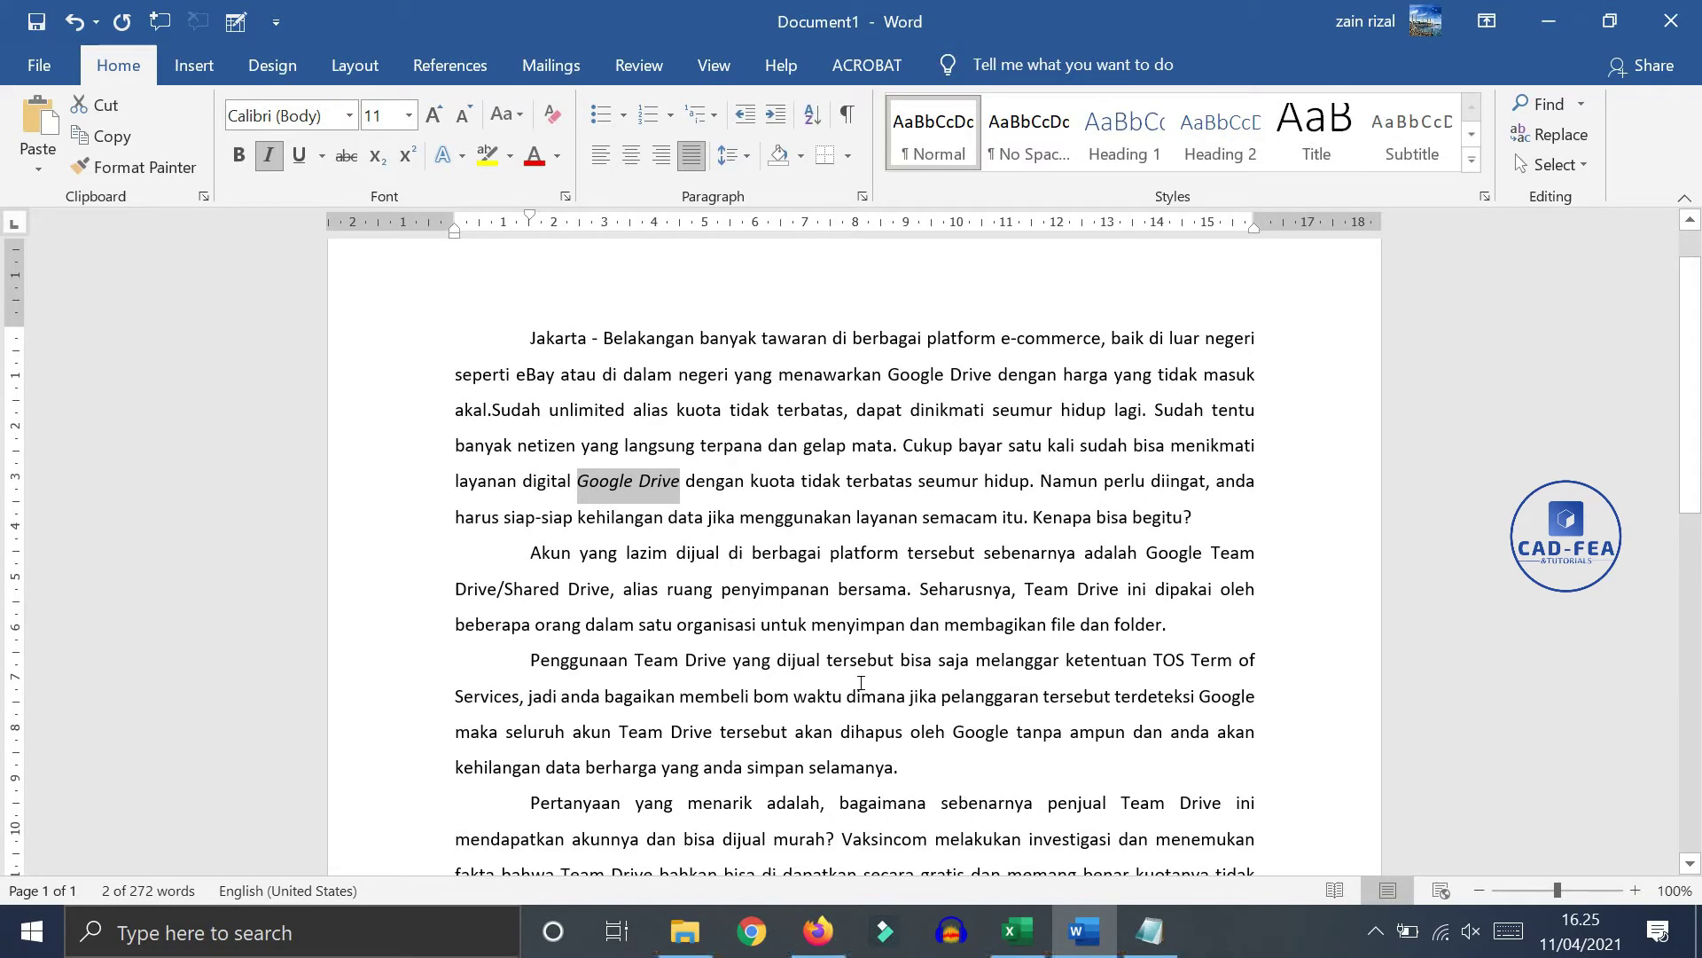
pyautogui.click(662, 519)
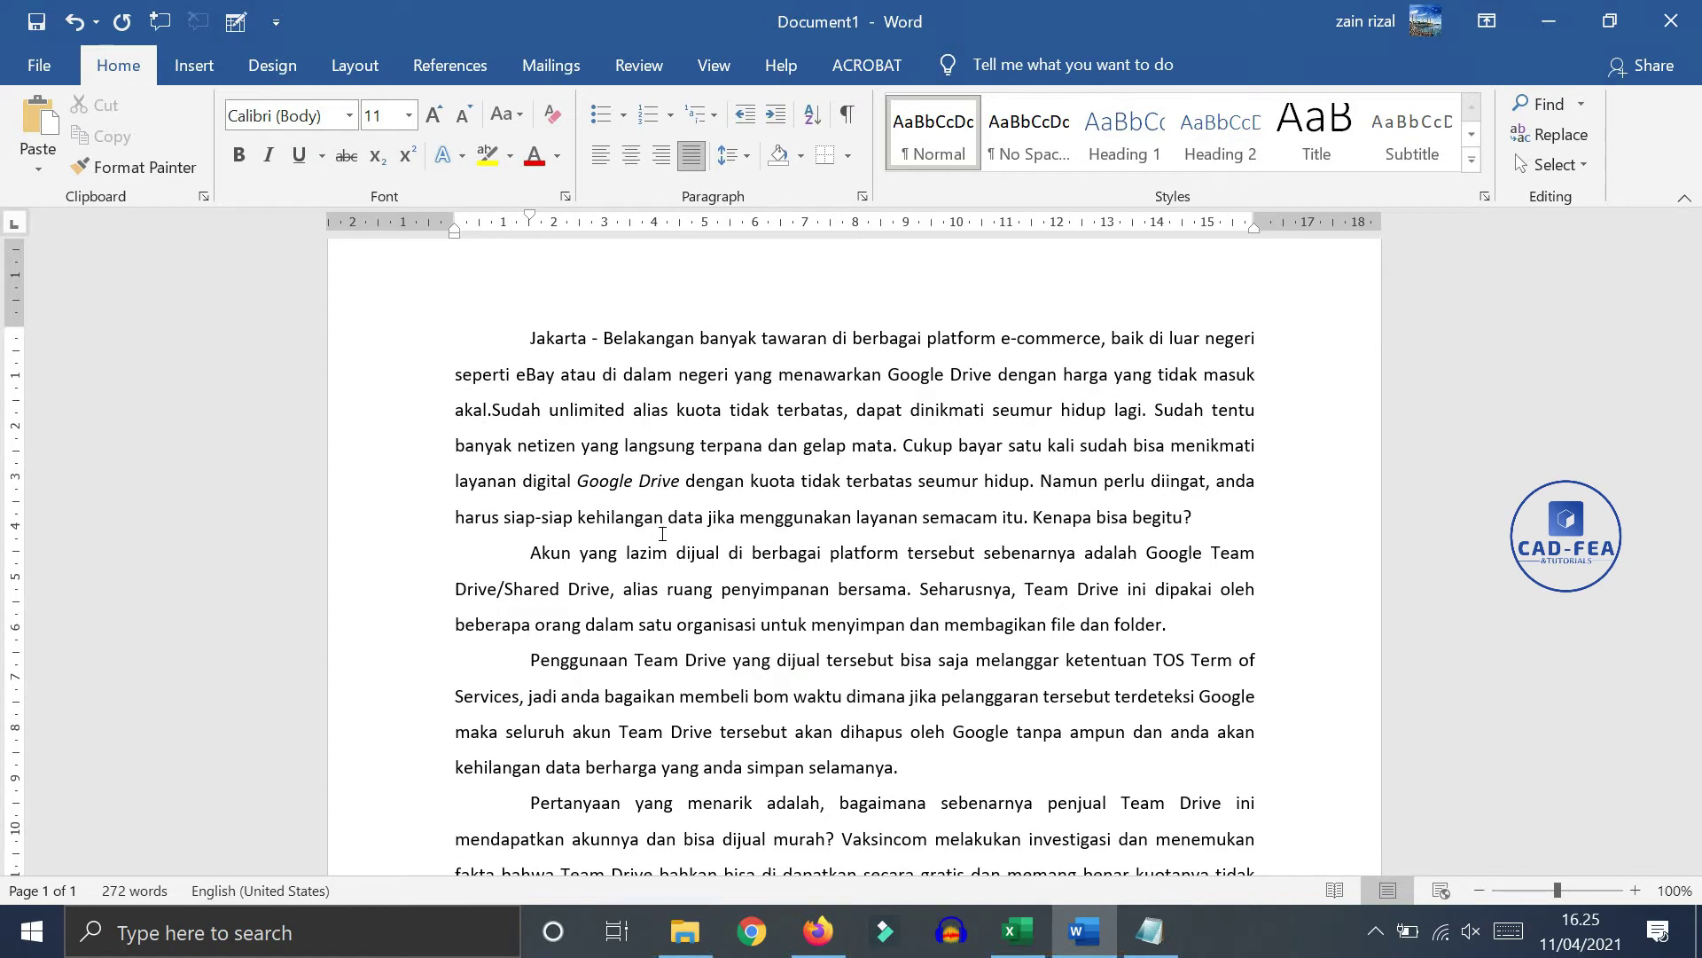
# Step: Look over the article, then review the opening paragraph's alignment, indentation and line spacing in the Paragraph settings
pyautogui.scroll(-4, 774, 593)
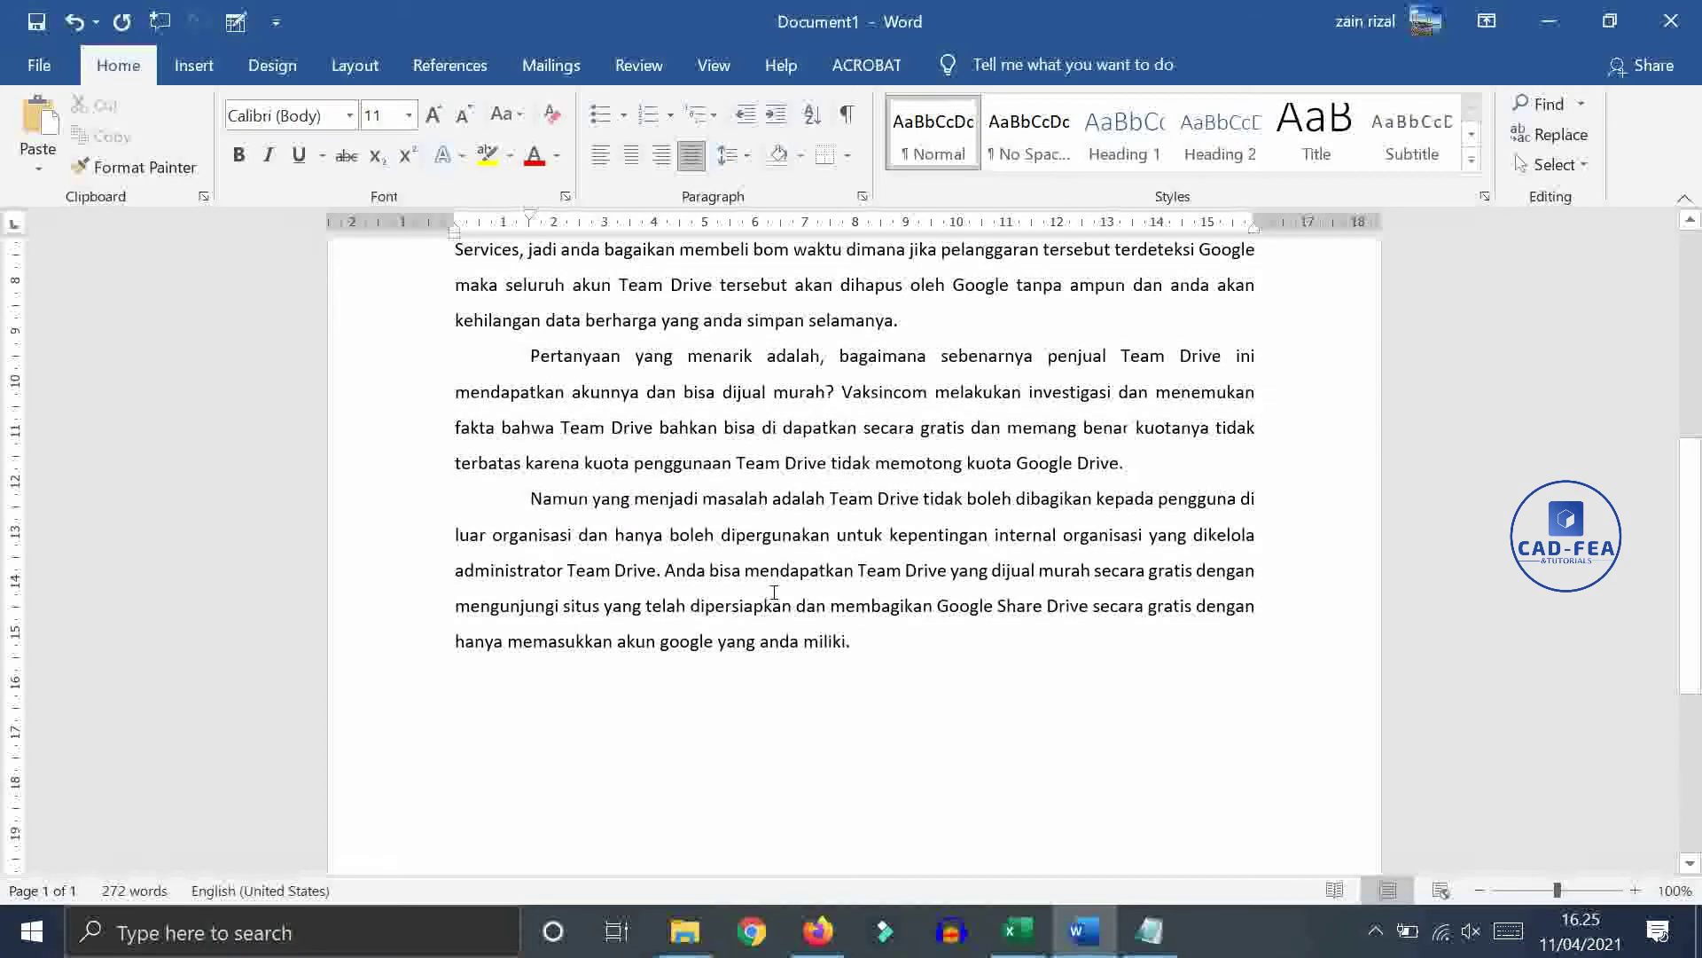
pyautogui.scroll(1, 774, 593)
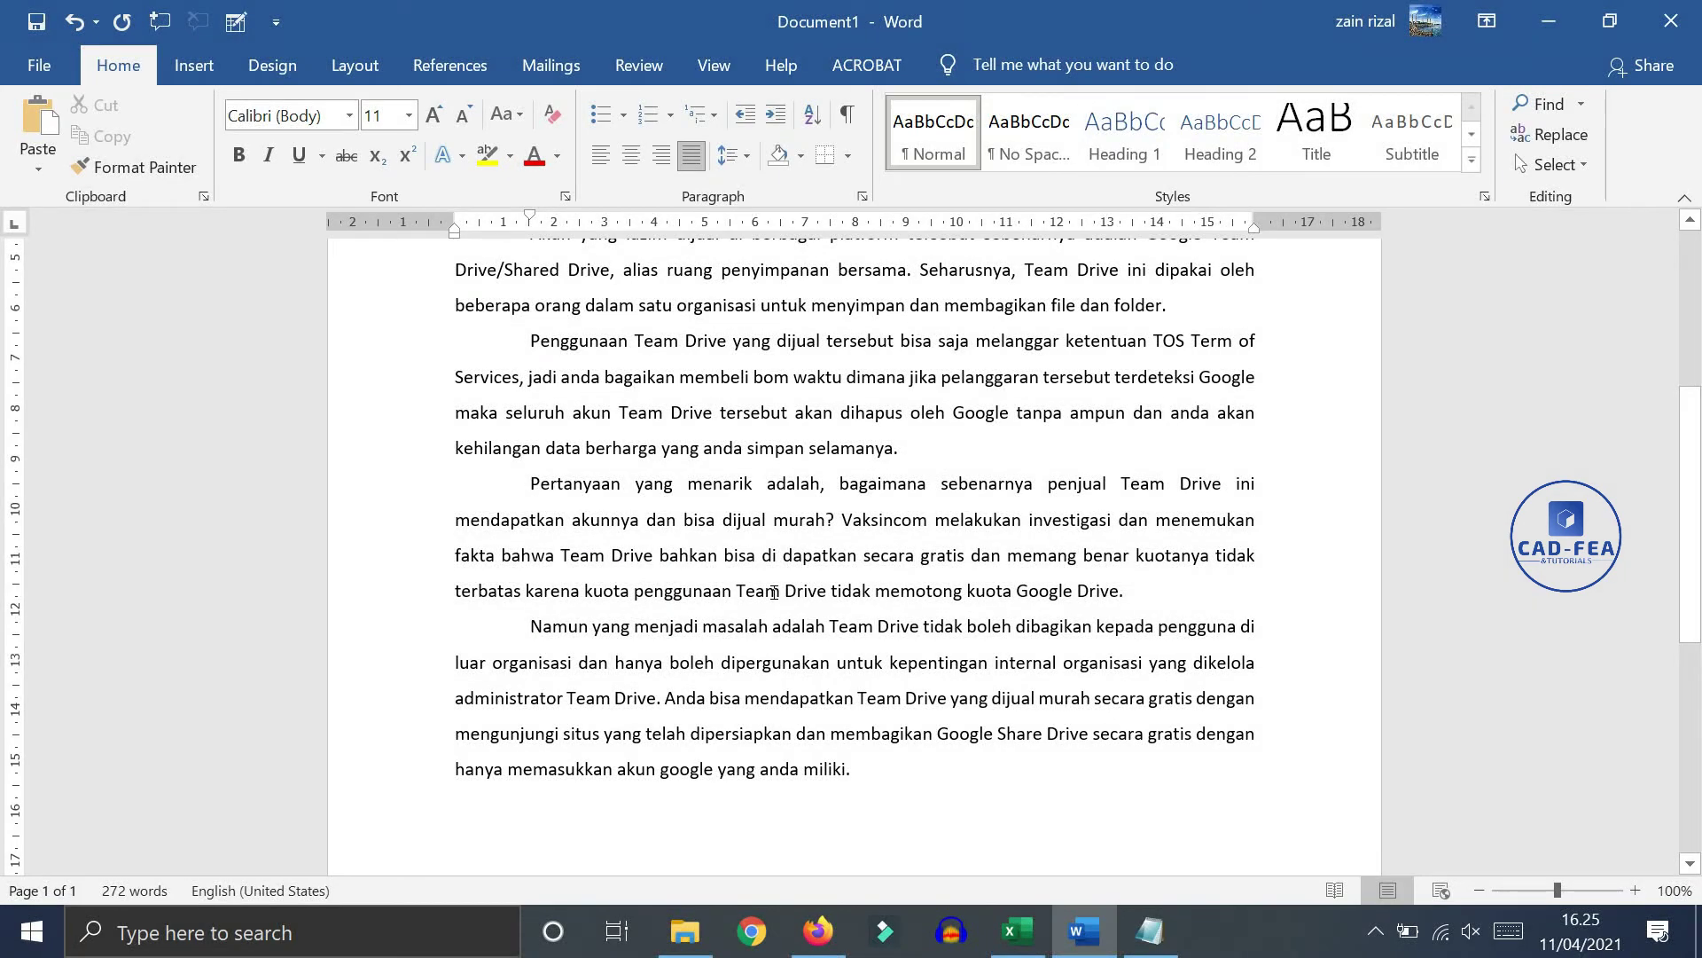
pyautogui.scroll(4, 774, 593)
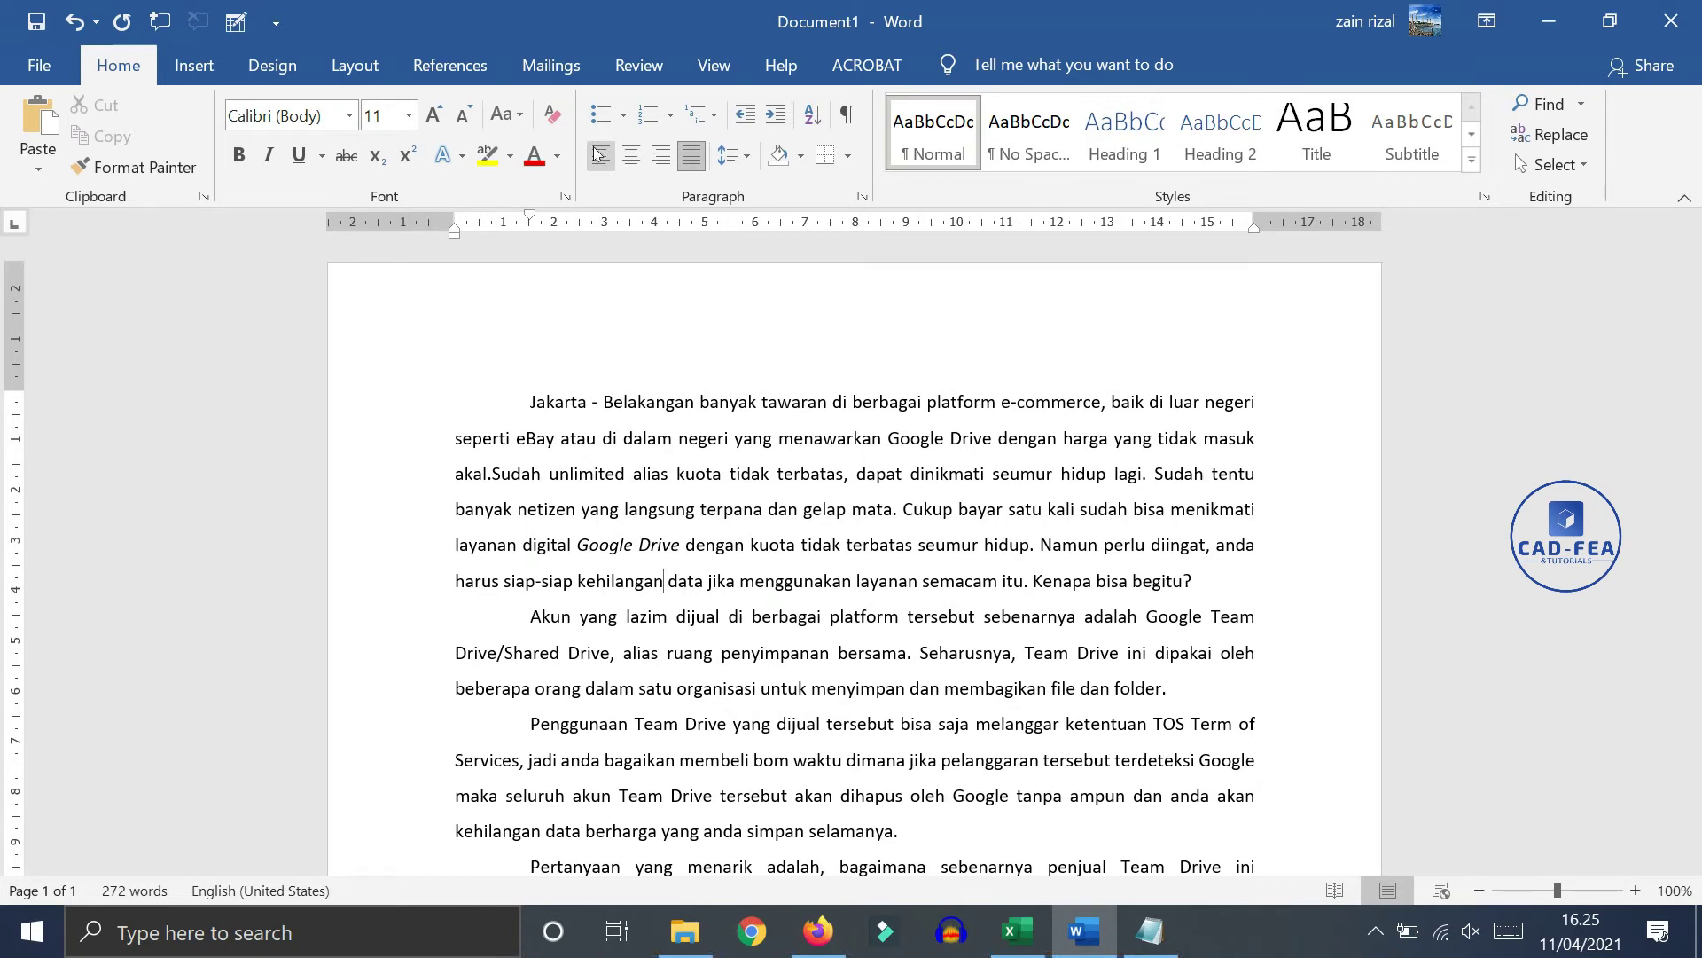
pyautogui.click(865, 198)
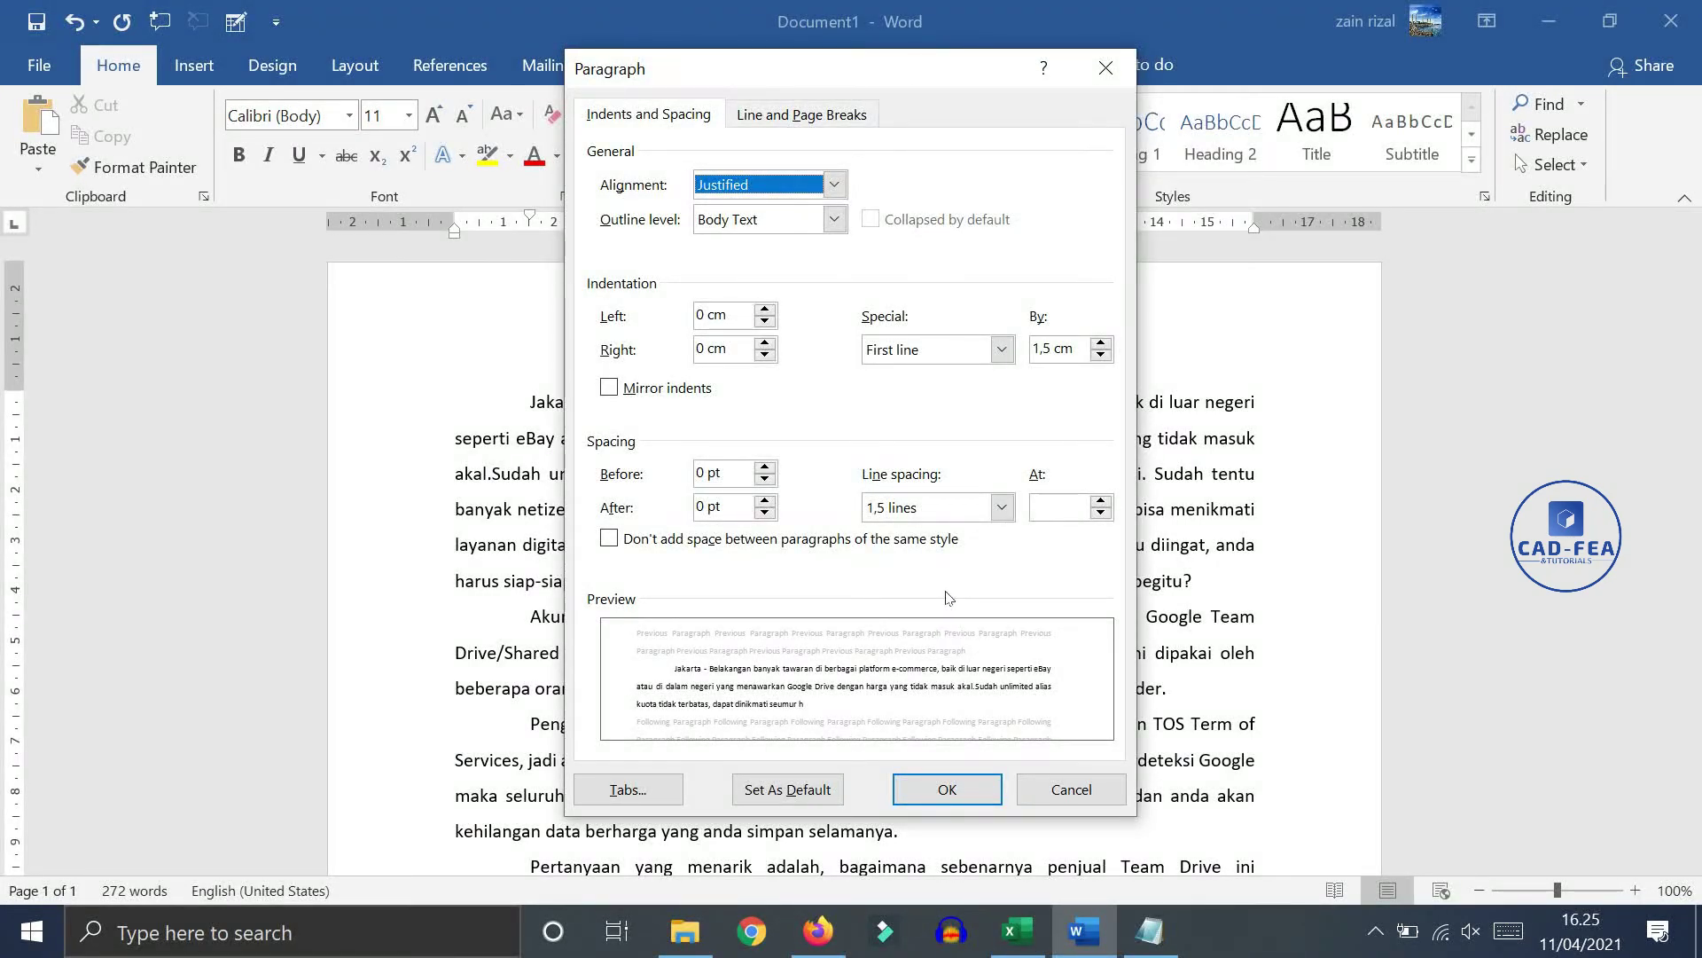
pyautogui.click(947, 789)
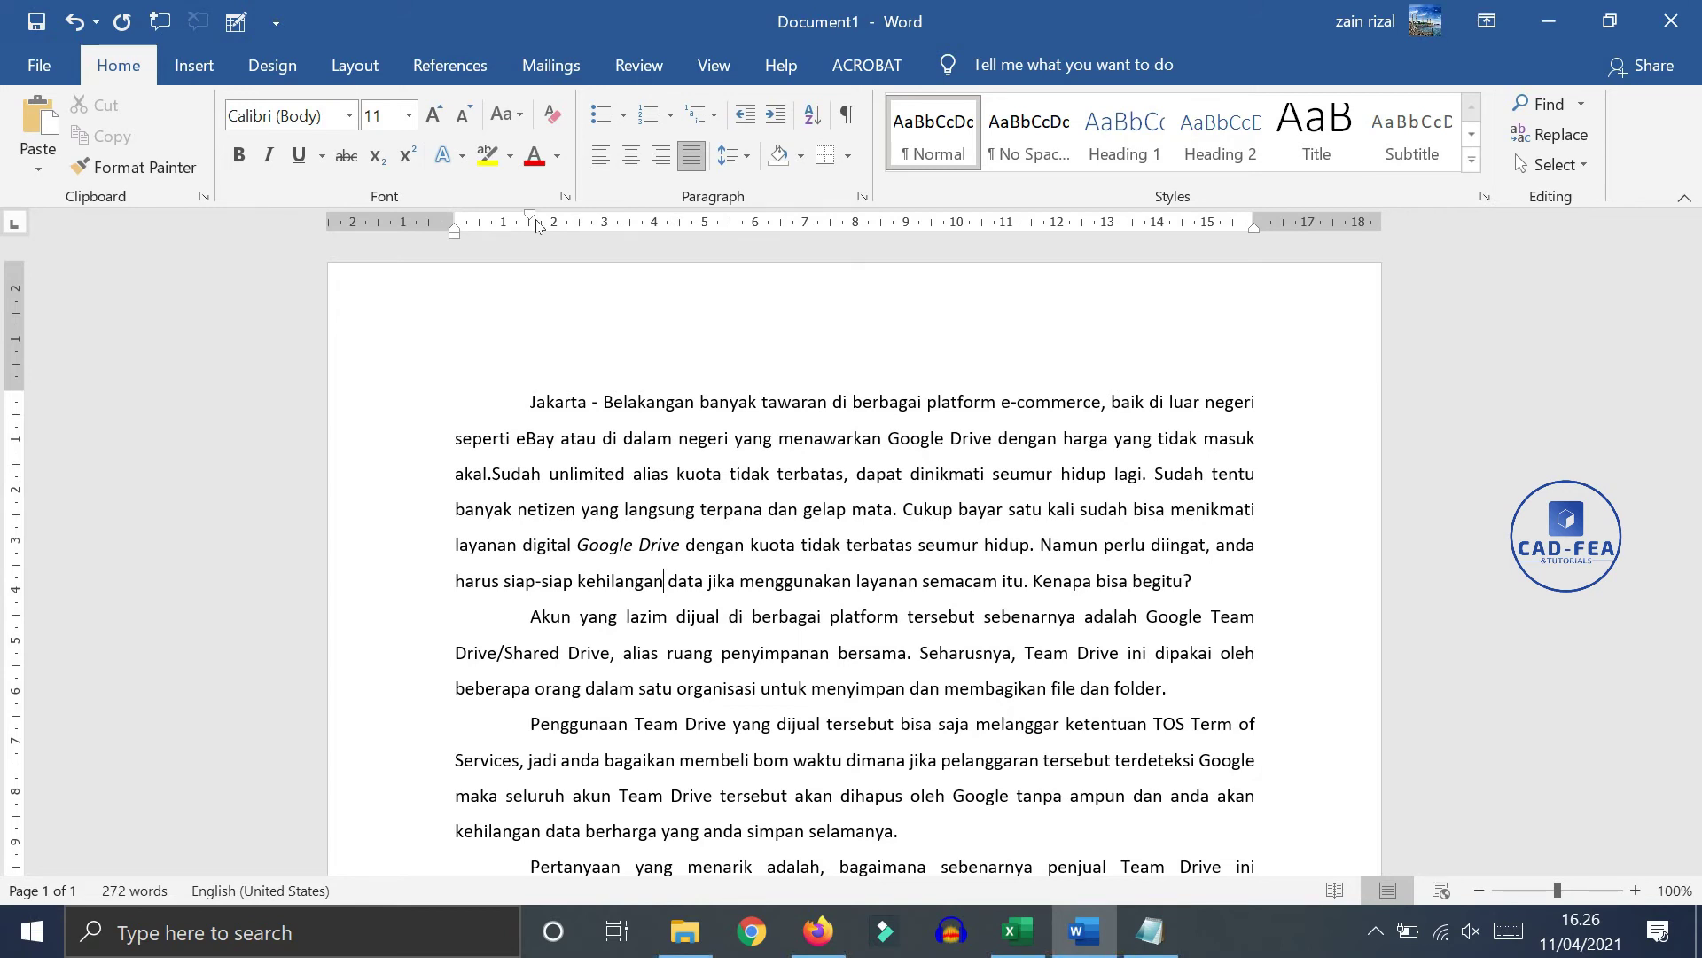
# Step: Hide the ruler and show it again, then try out the right indent marker on the opening paragraph
pyautogui.click(714, 65)
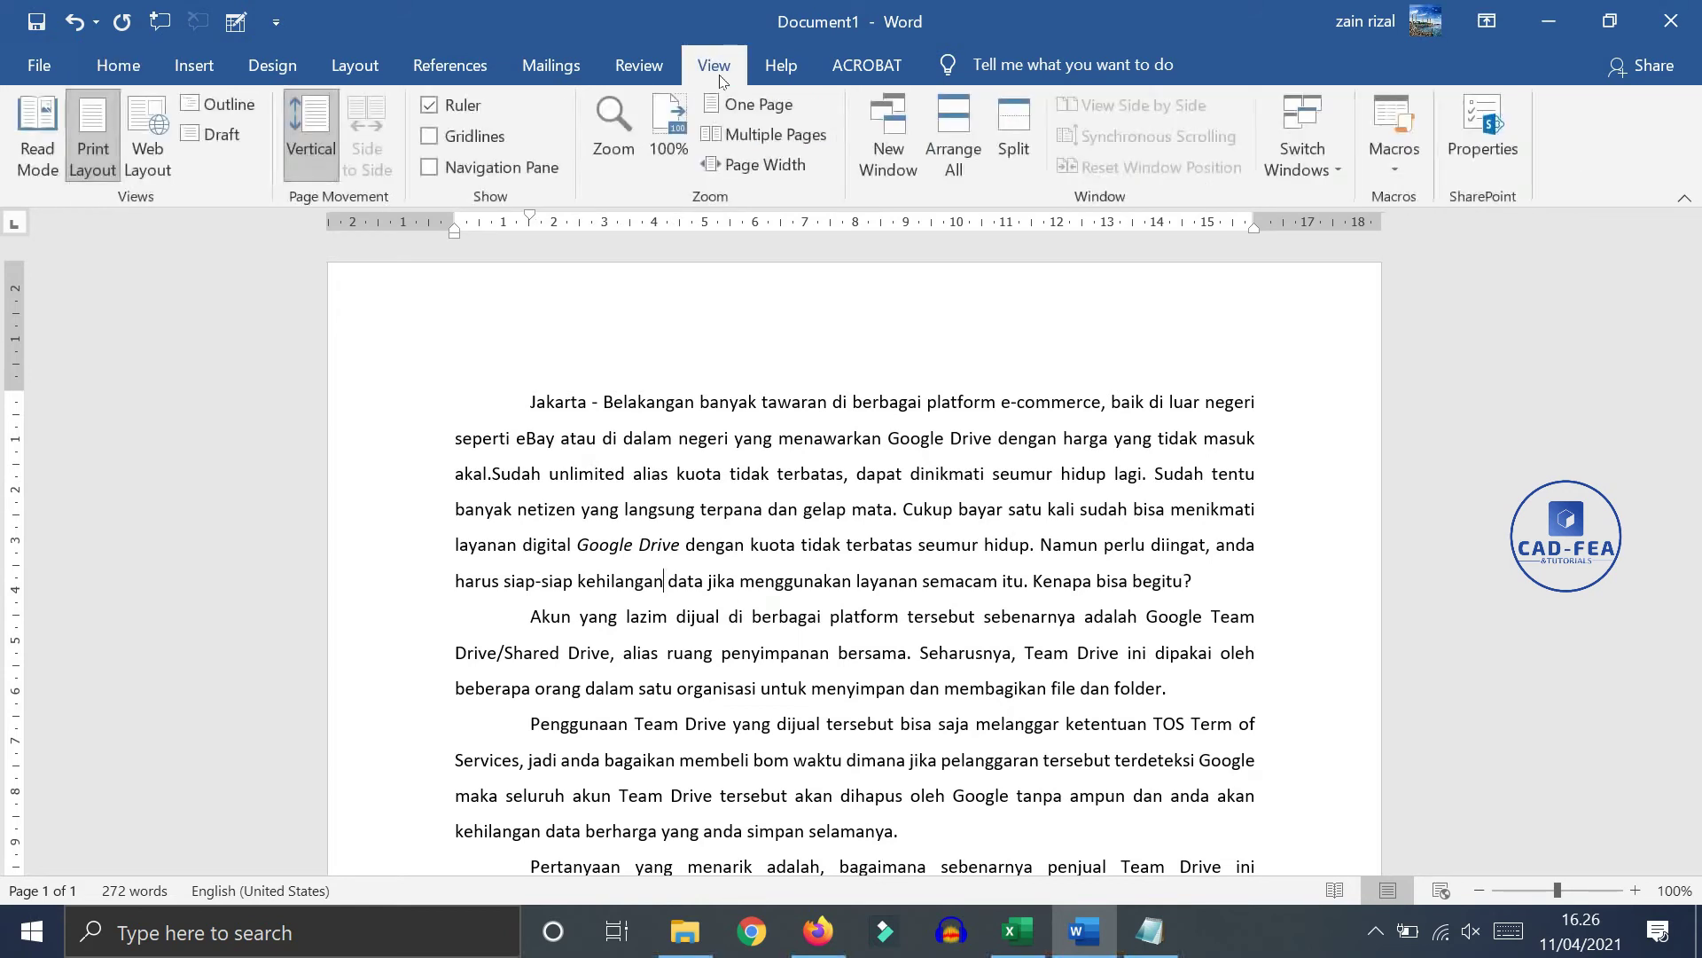
pyautogui.click(463, 111)
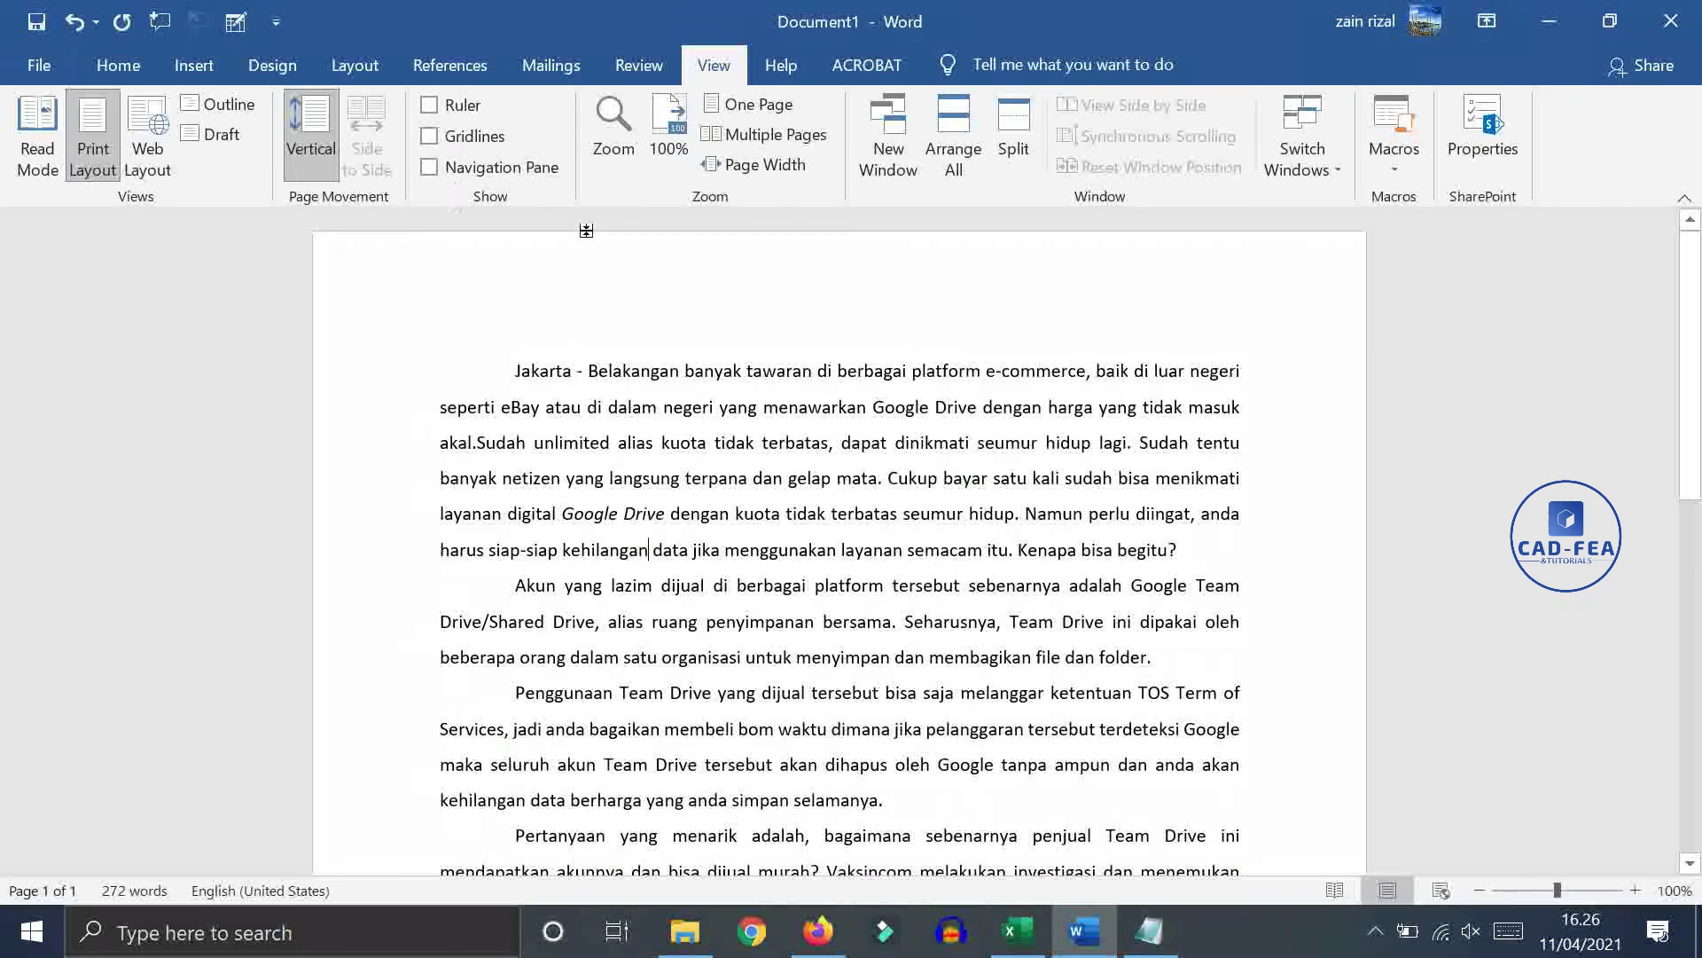
pyautogui.click(463, 105)
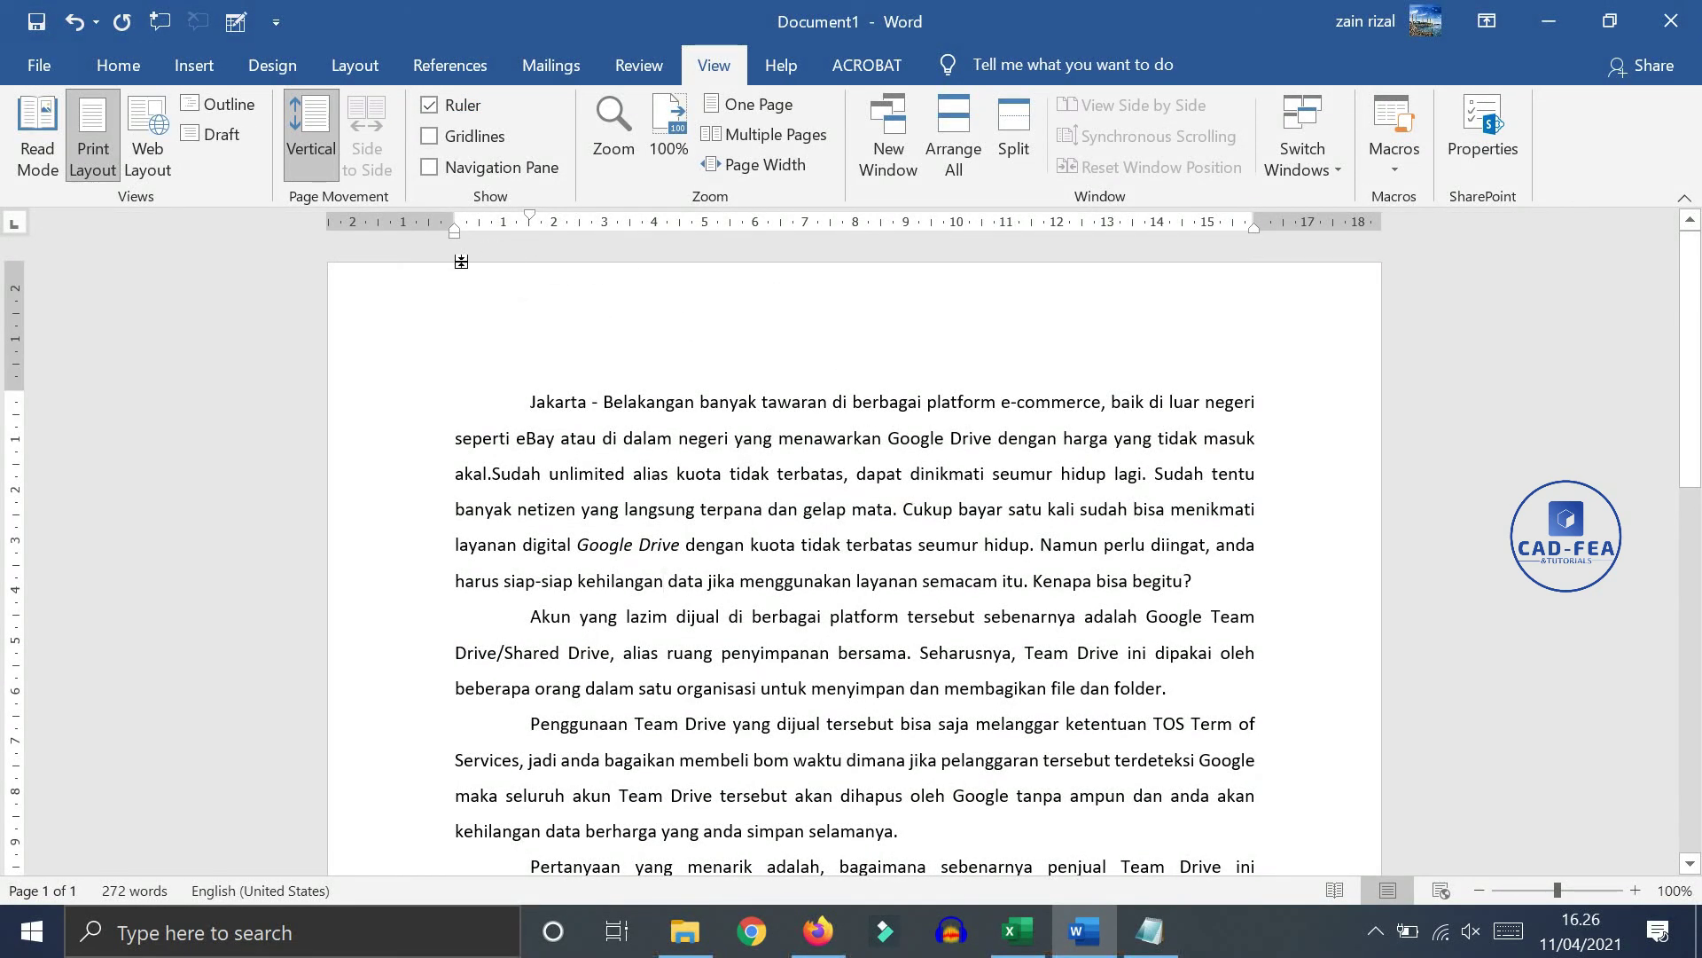
pyautogui.moveTo(1255, 233)
pyautogui.mouseDown()
pyautogui.moveTo(1106, 232)
pyautogui.moveTo(1255, 260)
pyautogui.mouseUp()
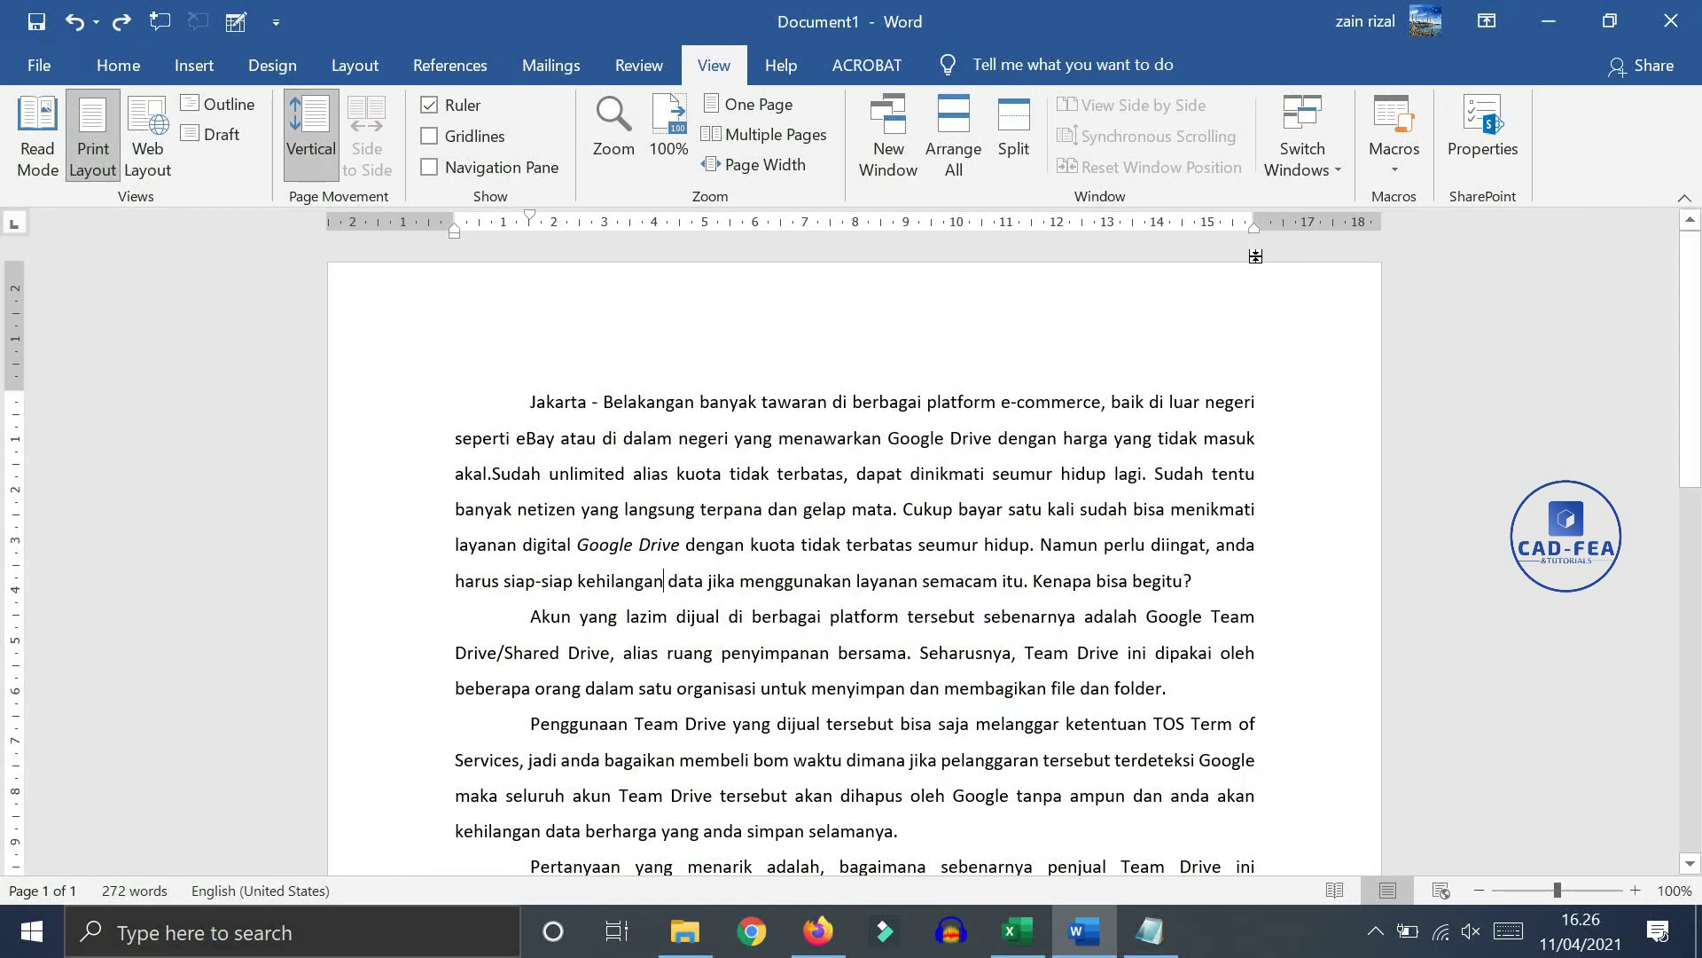